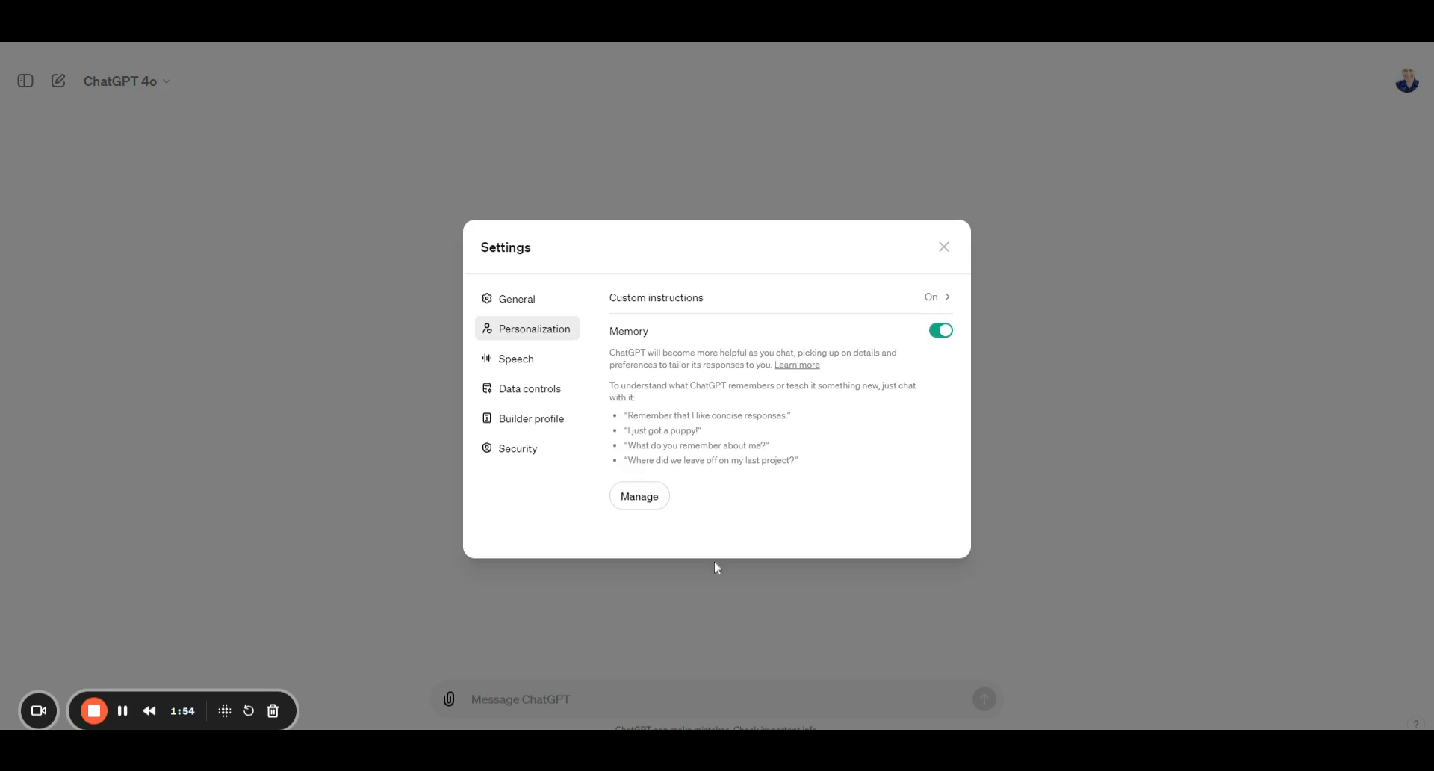
Step: Close the settings and inspect the memory entry saved from the message about the Eric Shooter mystery series
{"action": "left_click", "coordinate": [944, 249]}
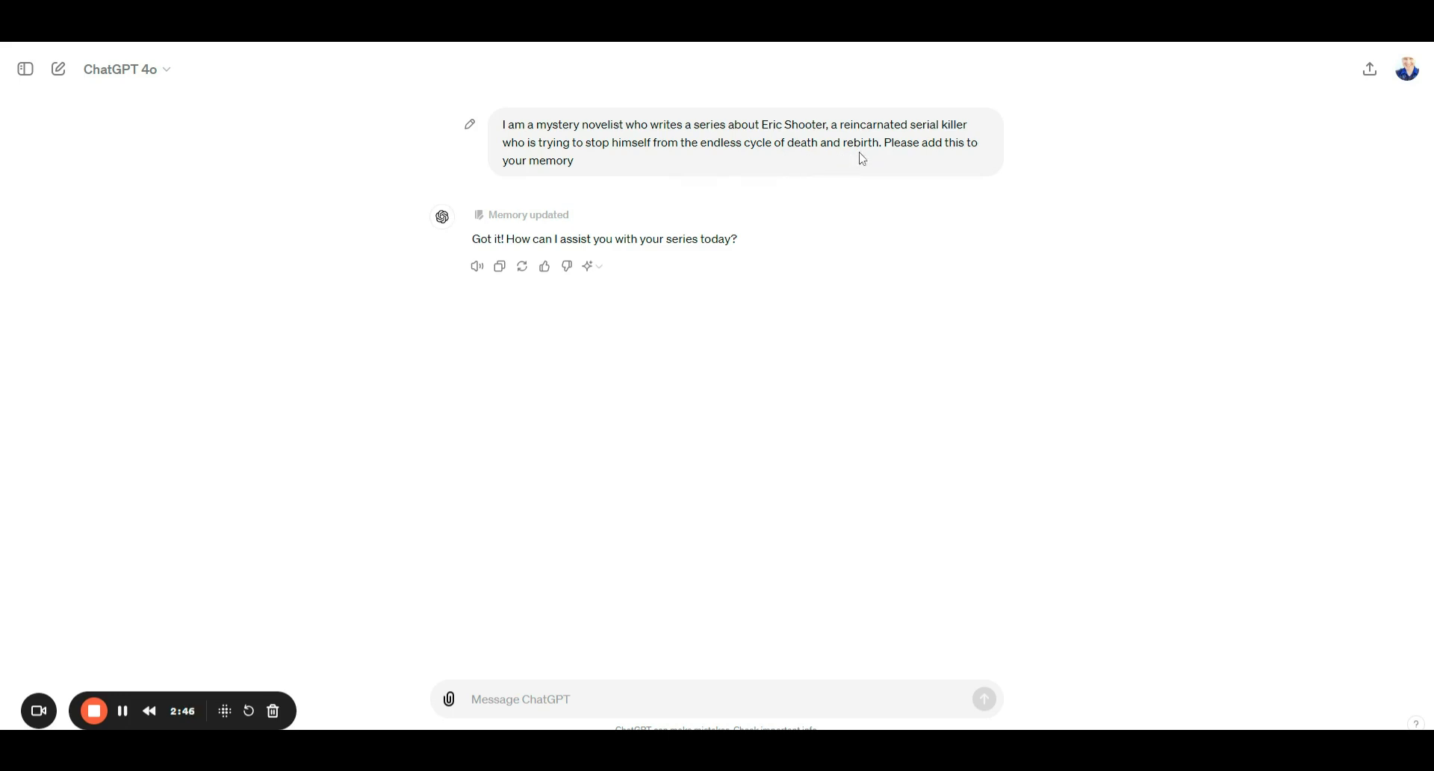
{"action": "left_click_drag", "start_coordinate": [884, 142], "coordinate": [921, 171]}
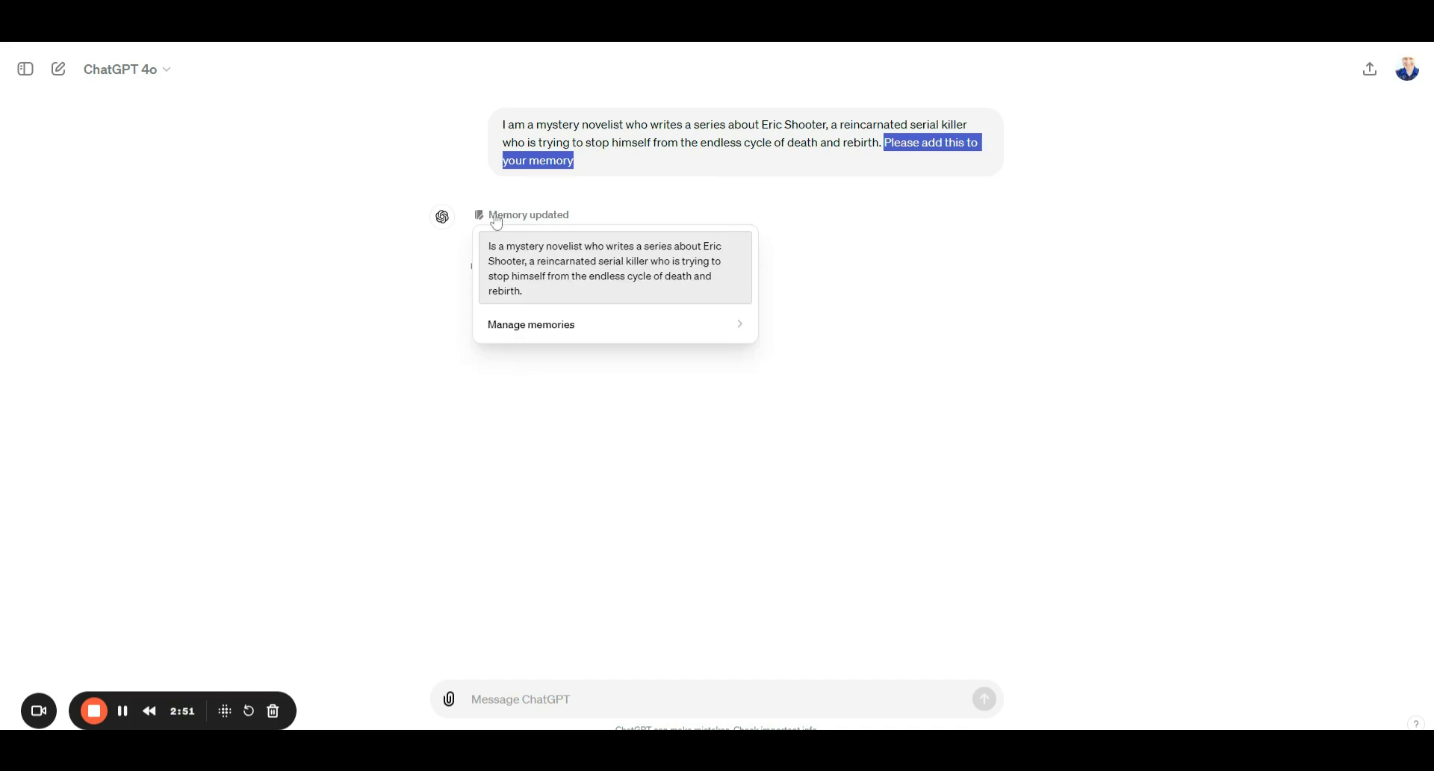
{"action": "mouse_move", "coordinate": [553, 217]}
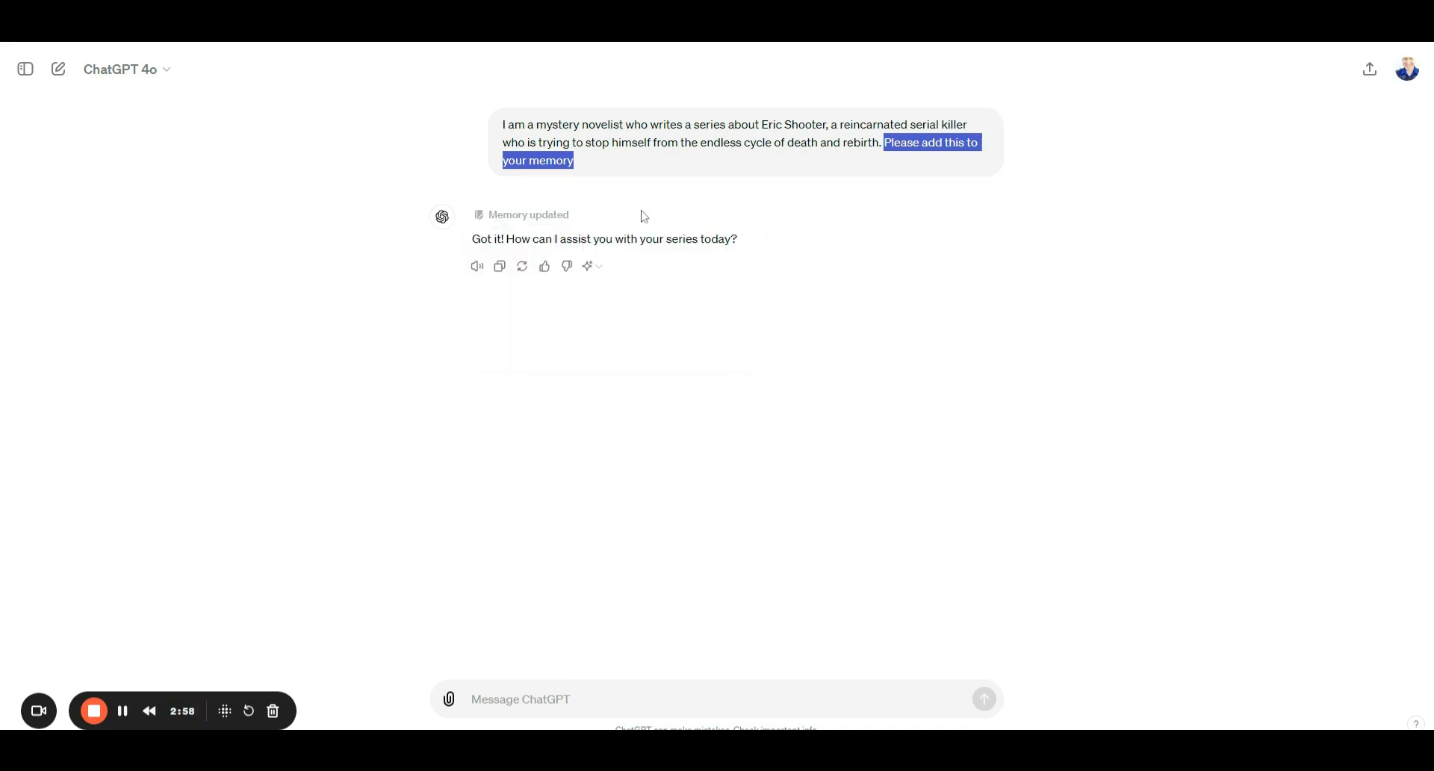
{"action": "left_click", "coordinate": [472, 698]}
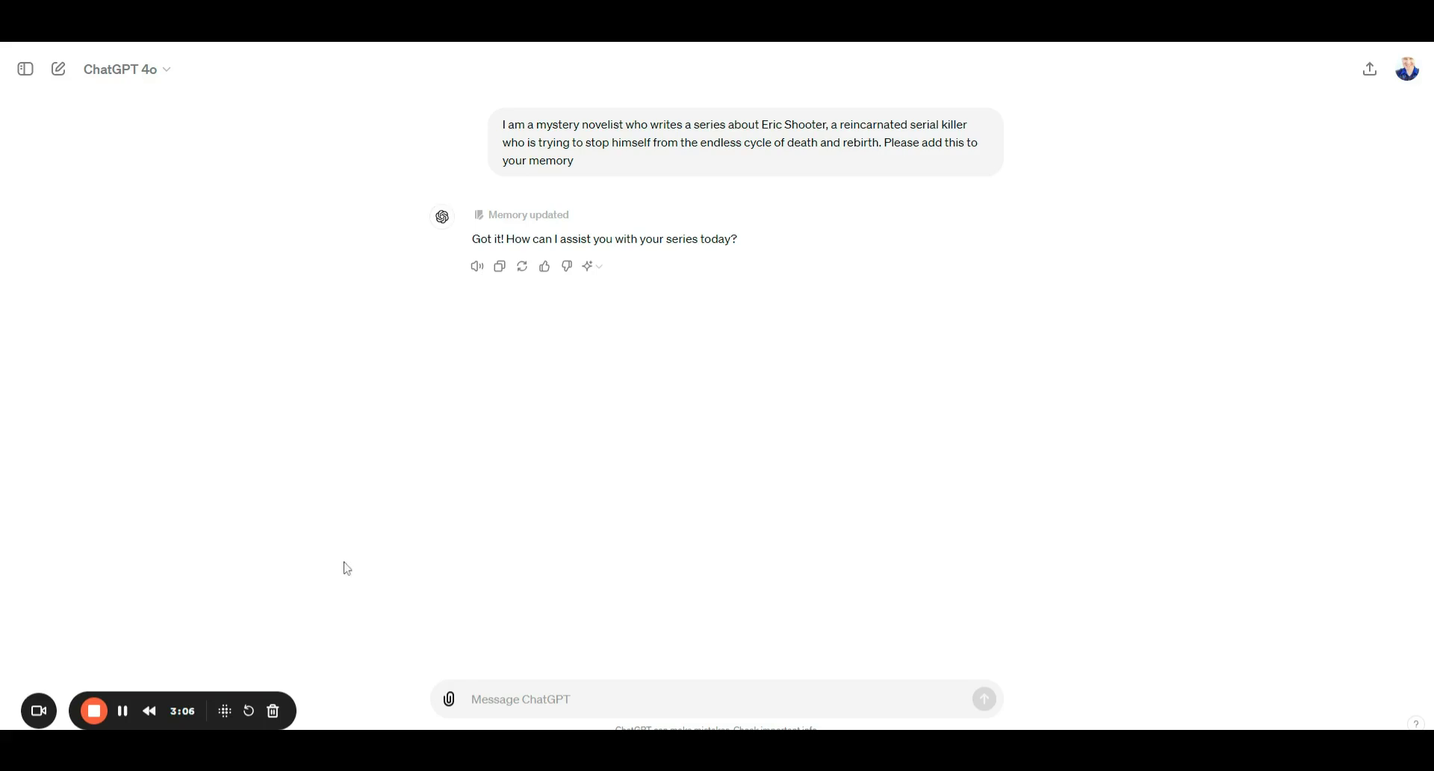
{"action": "left_click", "coordinate": [122, 711]}
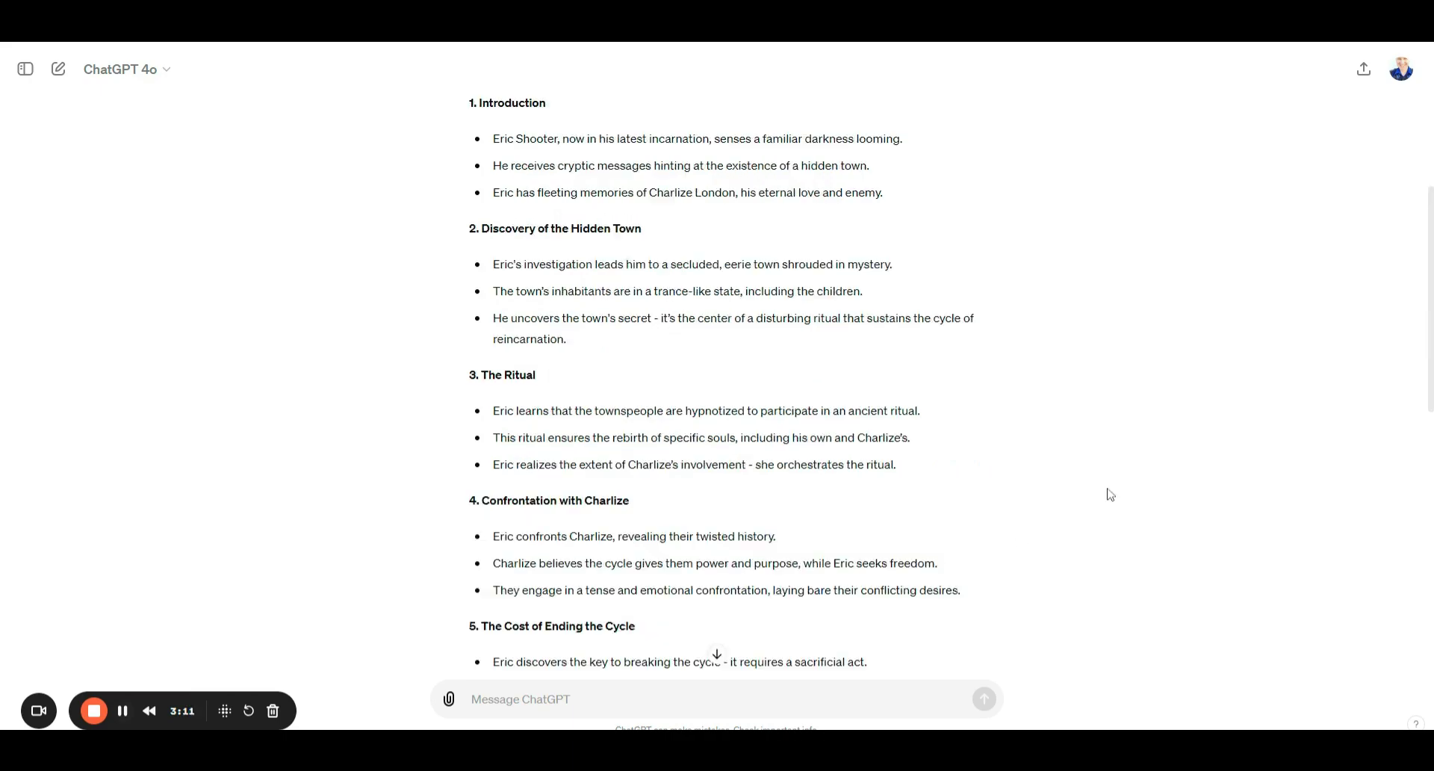
Step: Review the third-novel outline, send the message "Please add this outline to memory", and check the memory update
{"action": "scroll", "coordinate": [851, 499], "scroll_direction": "up", "scroll_amount": 3}
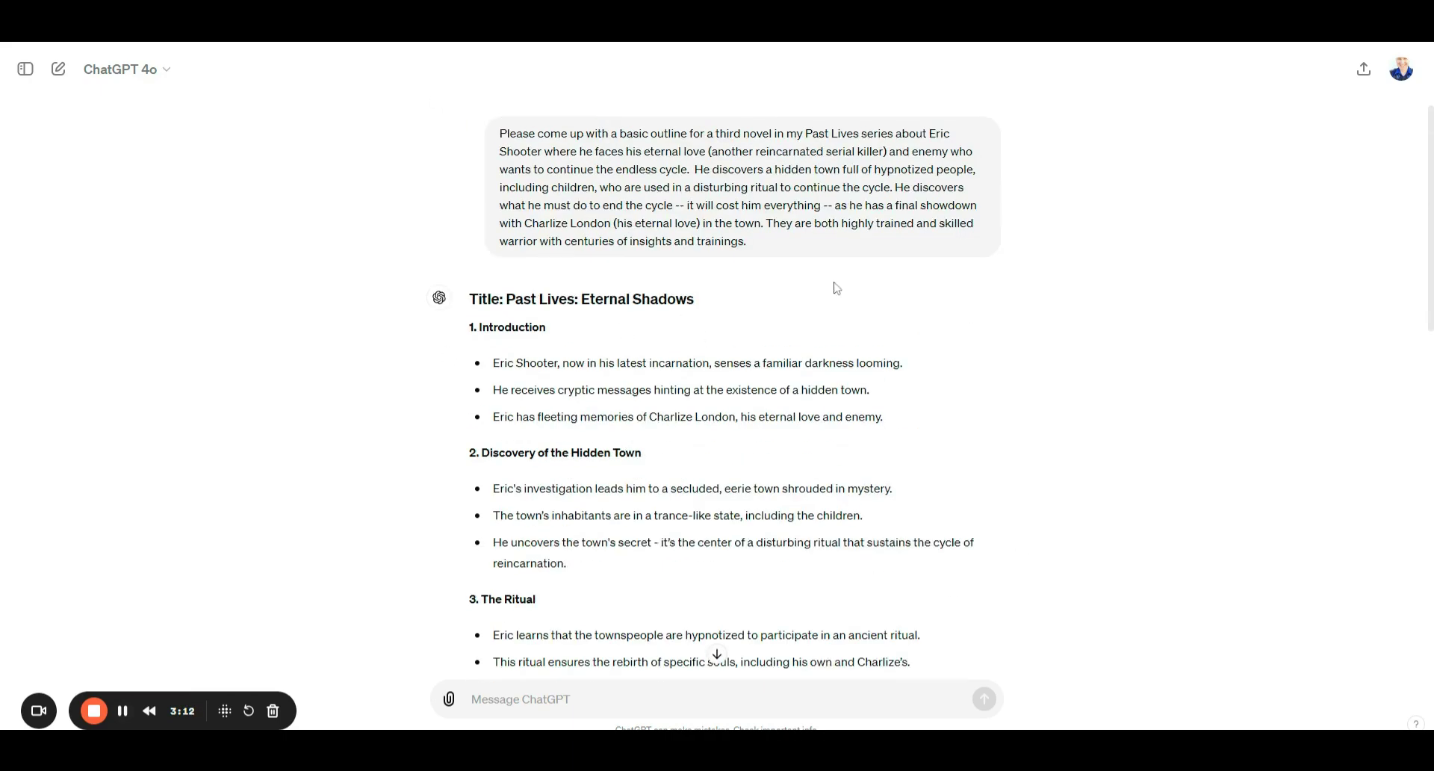
{"action": "scroll", "coordinate": [810, 305], "scroll_direction": "down", "scroll_amount": 6}
{"action": "scroll", "coordinate": [883, 380], "scroll_direction": "down", "scroll_amount": 7}
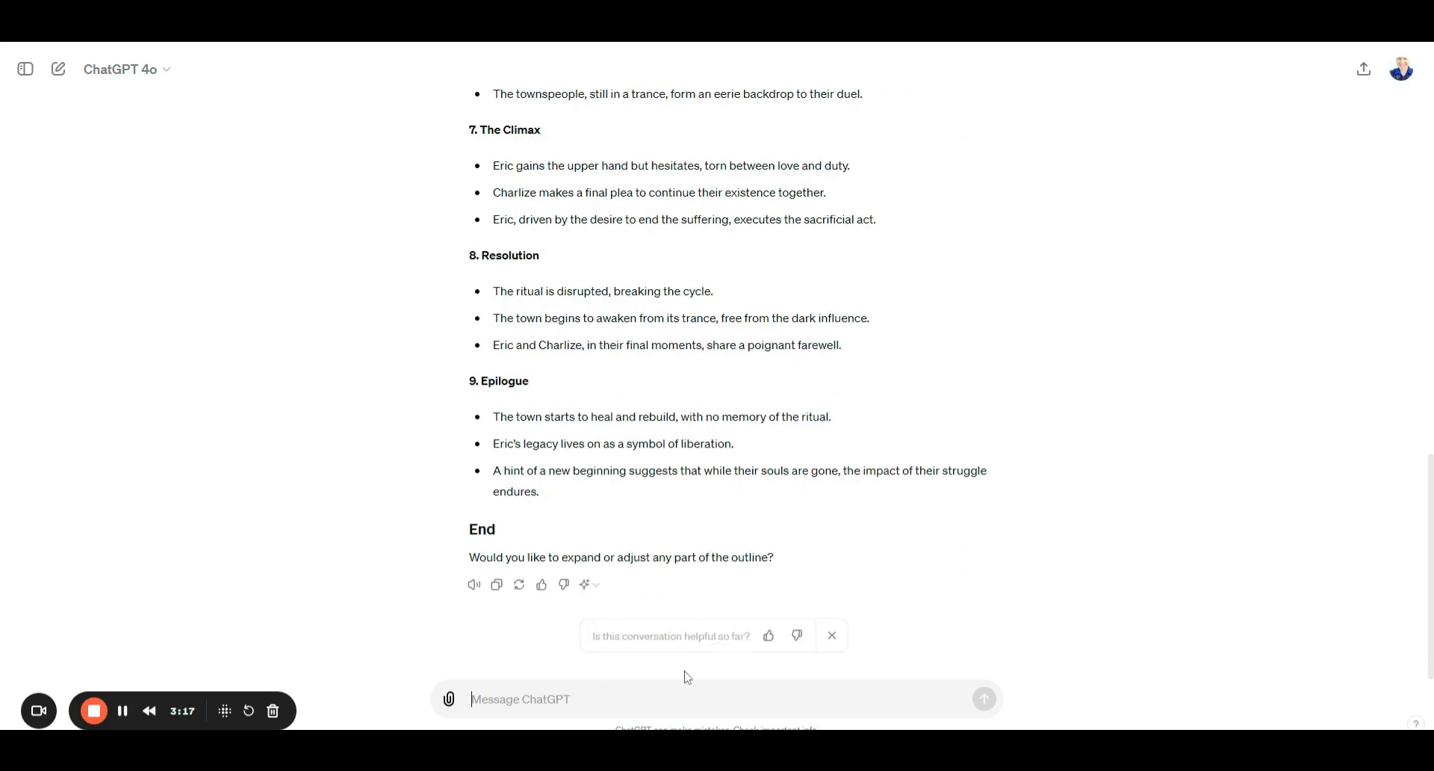
{"action": "type", "text": "Please add "}
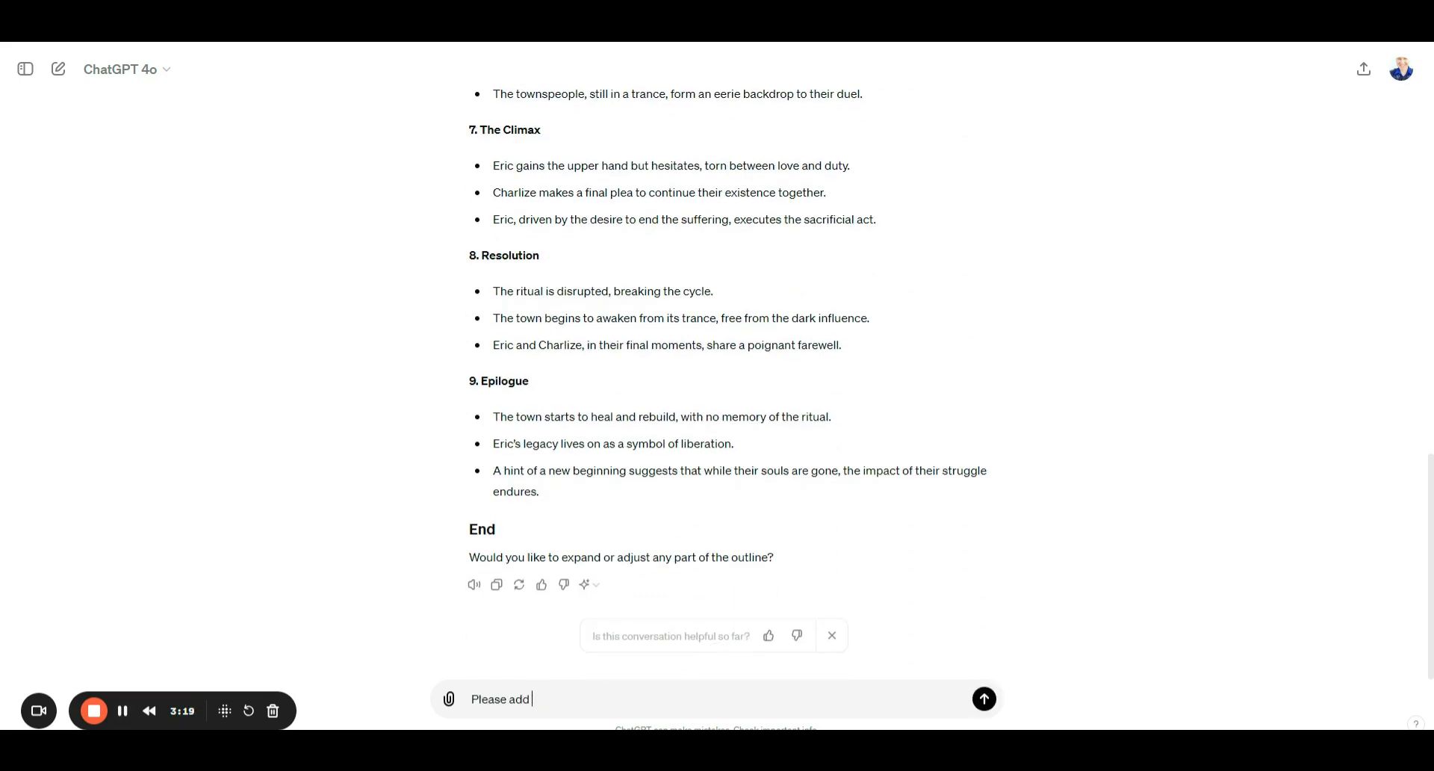
{"action": "type", "text": "t his outline to memory"}
{"action": "key", "text": "Return"}
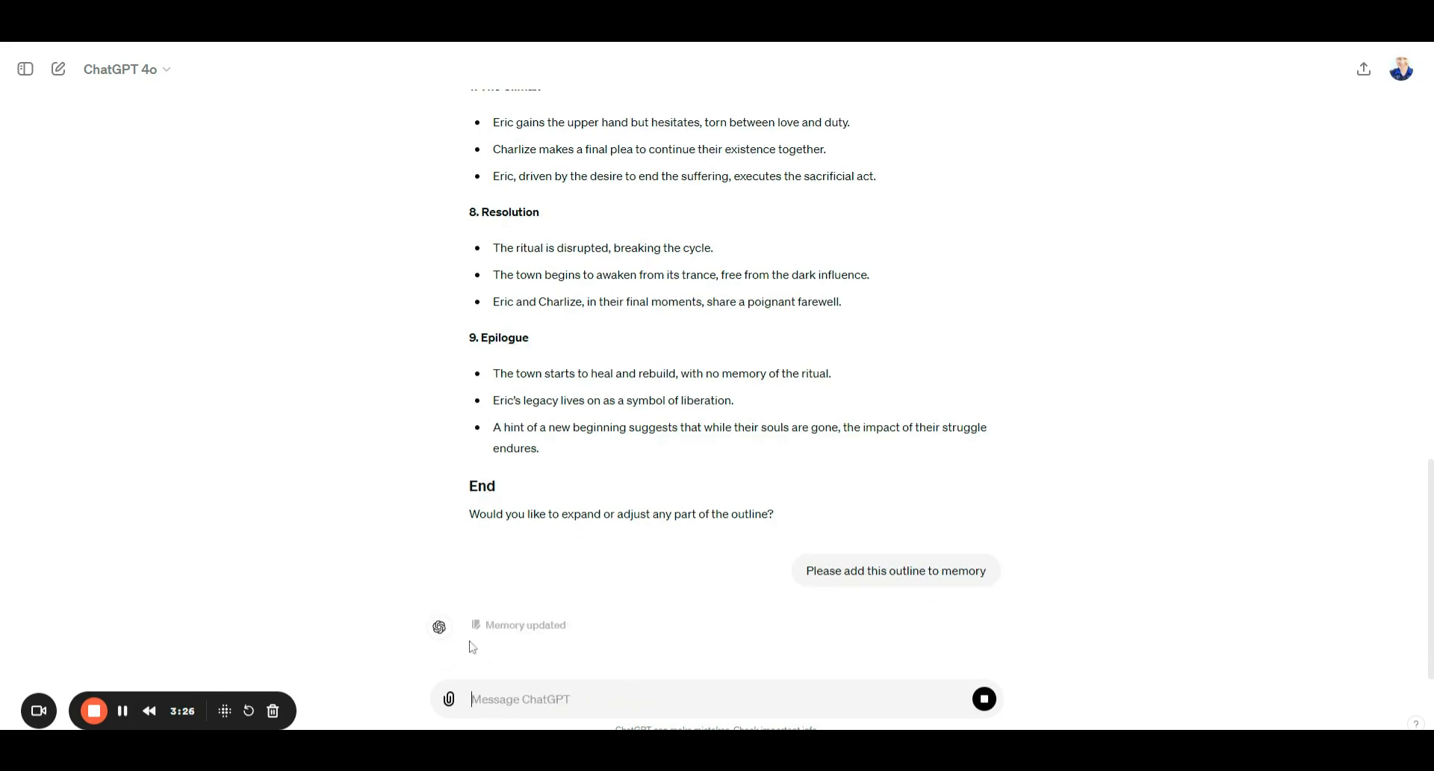
{"action": "mouse_move", "coordinate": [534, 636]}
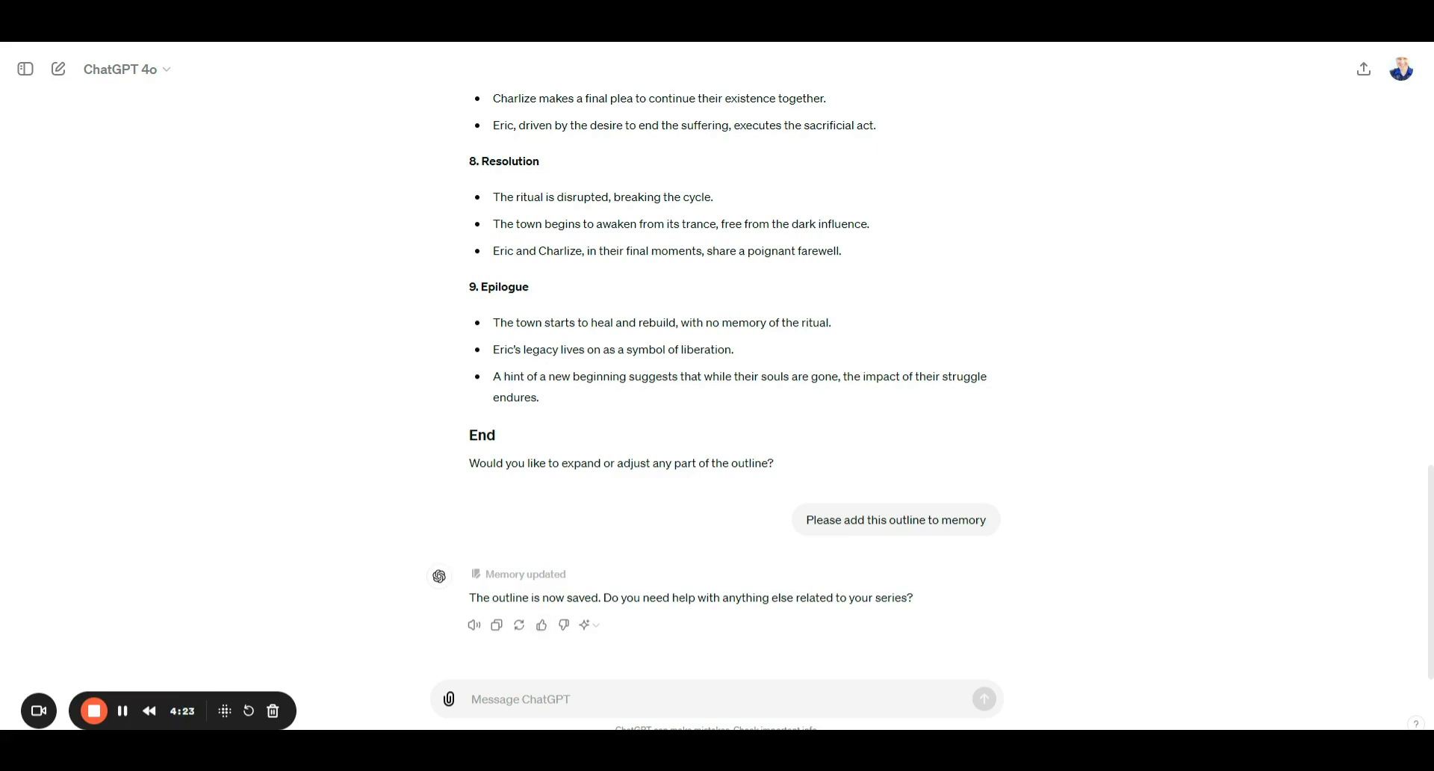
{"action": "left_click", "coordinate": [123, 711]}
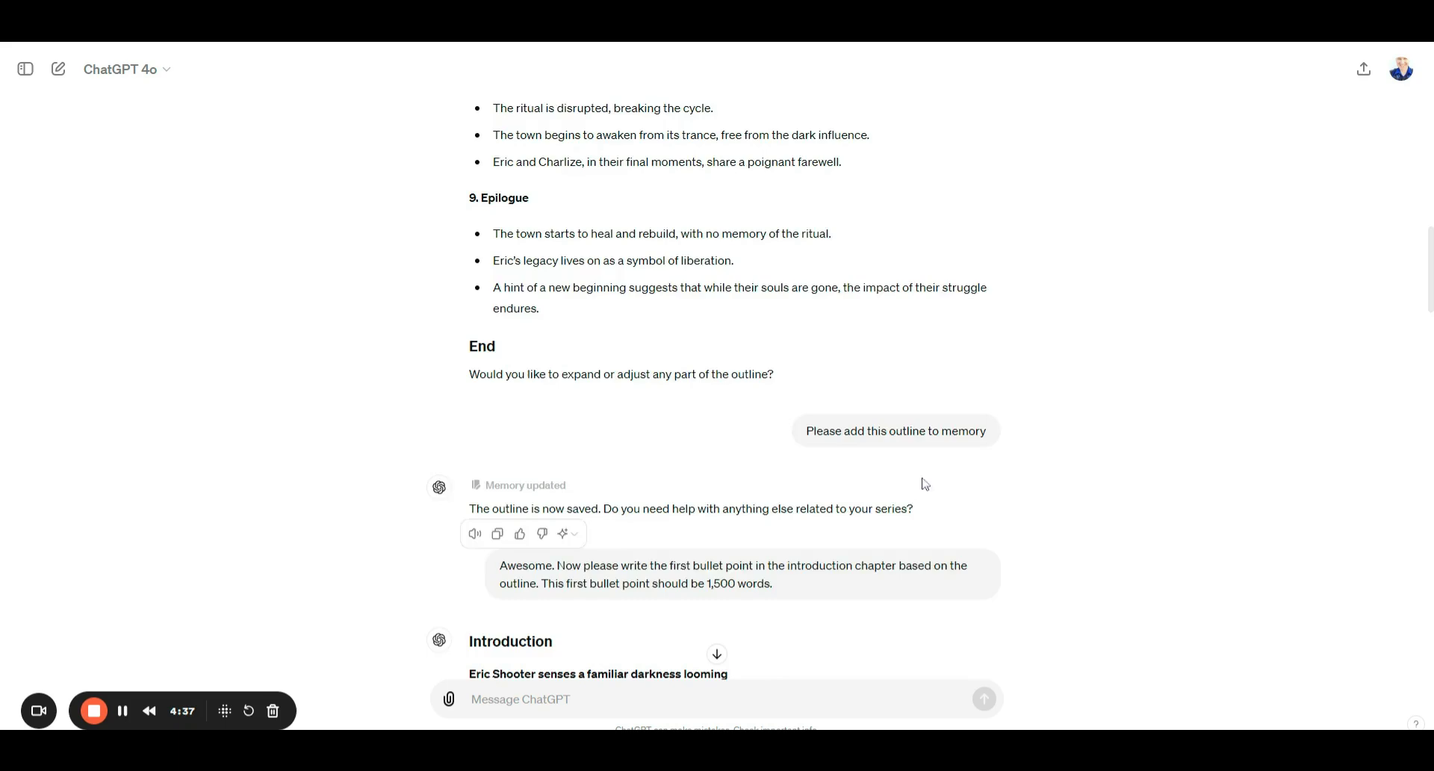
Step: Highlight the first Introduction bullet in the outline and compare it with the prompt requesting a 1,500-word section
{"action": "scroll", "coordinate": [887, 489], "scroll_direction": "up", "scroll_amount": 20}
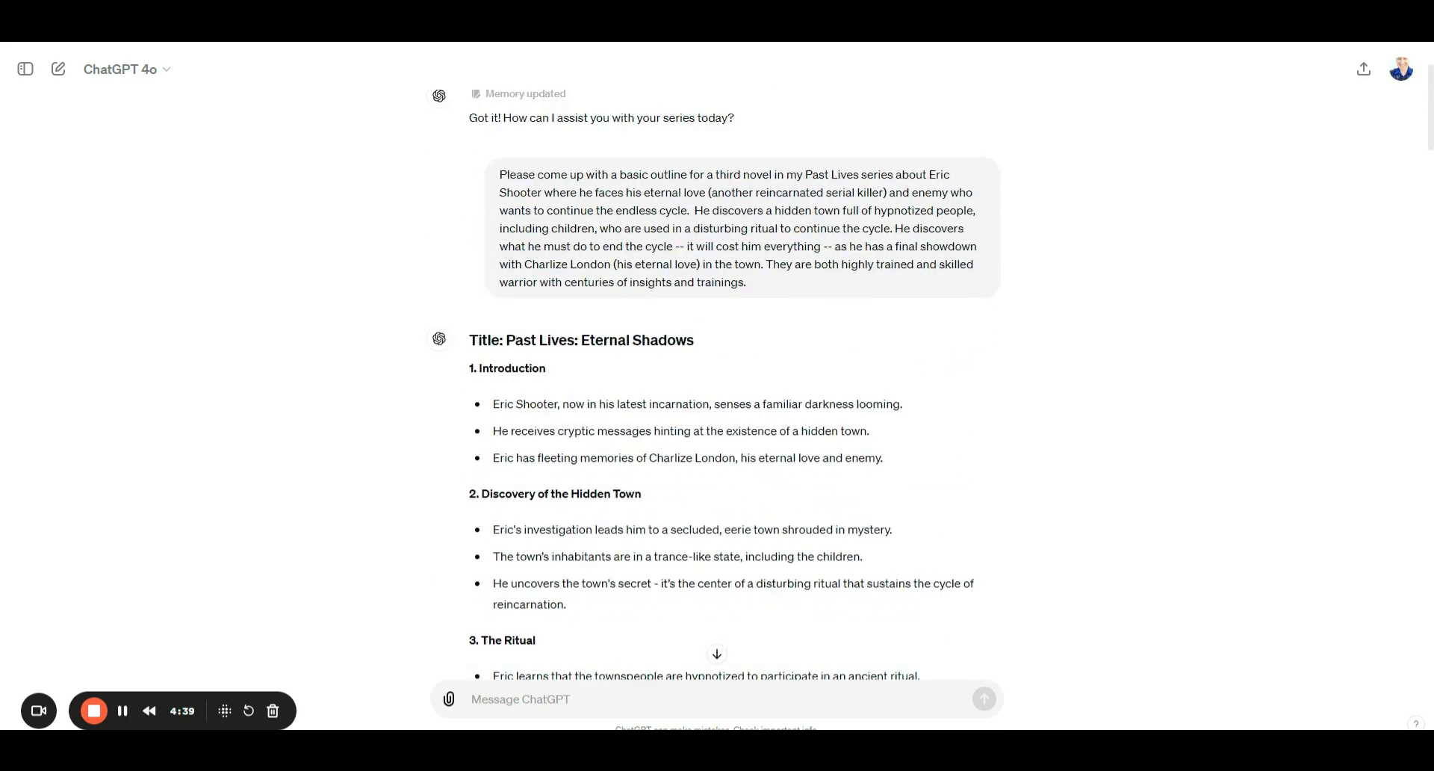
{"action": "left_click_drag", "start_coordinate": [493, 403], "coordinate": [914, 410]}
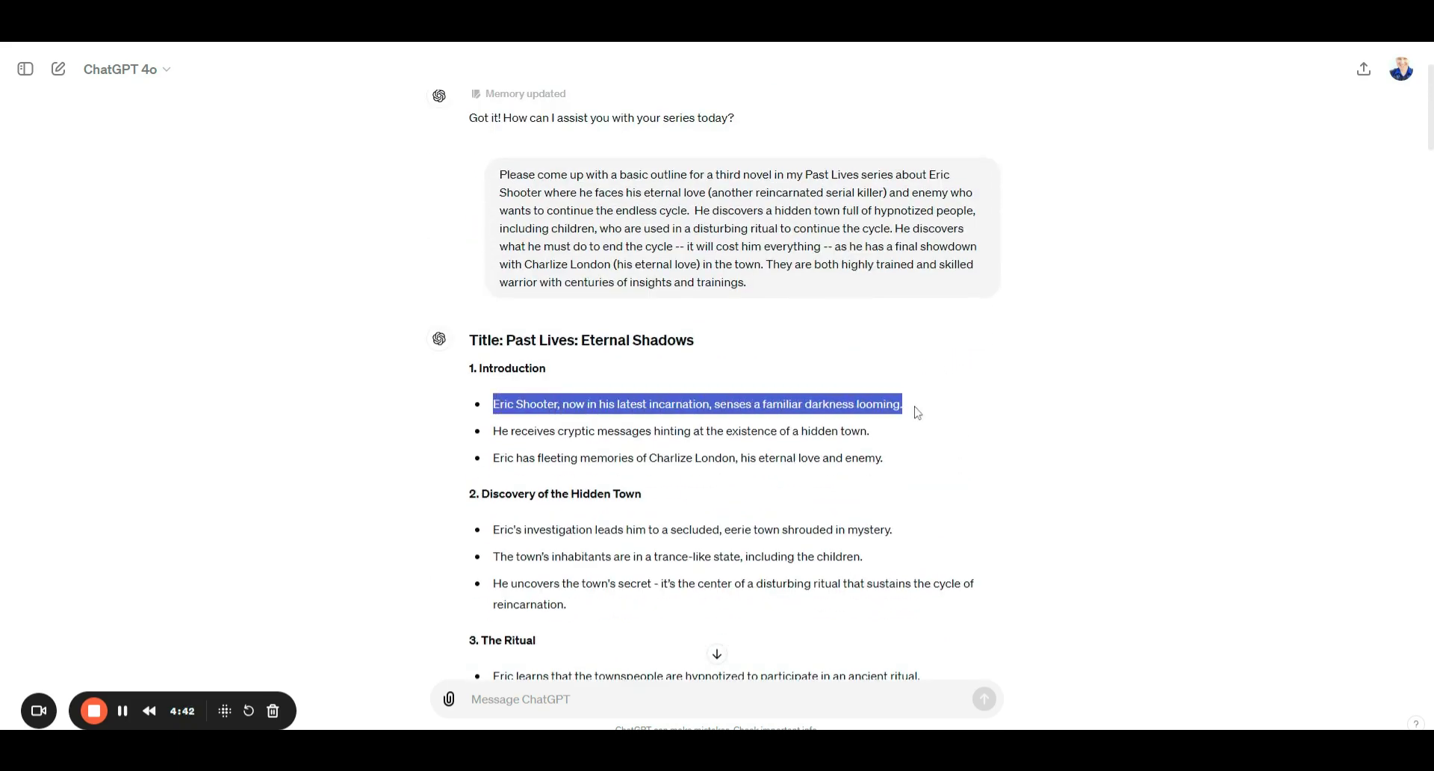
{"action": "scroll", "coordinate": [951, 441], "scroll_direction": "down", "scroll_amount": 4}
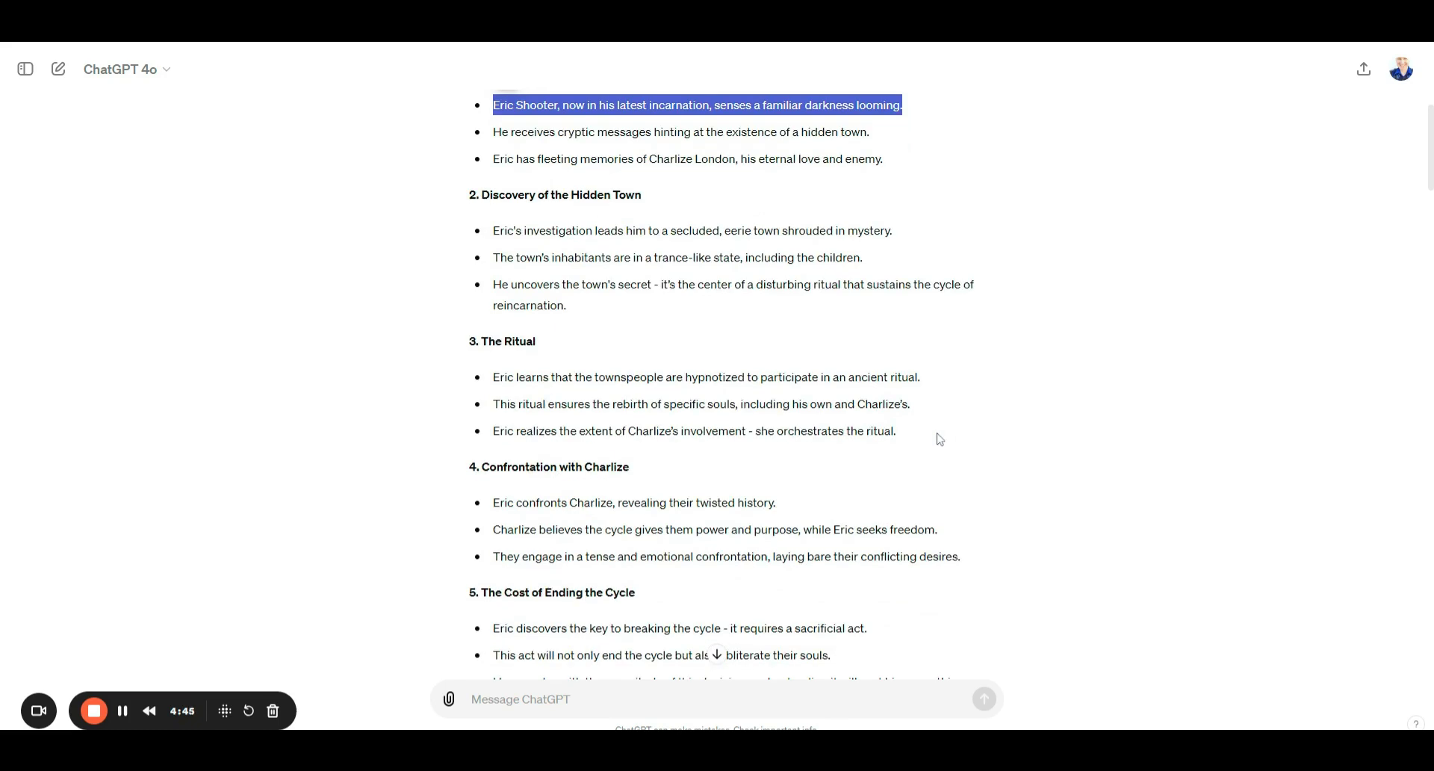
{"action": "scroll", "coordinate": [940, 438], "scroll_direction": "down", "scroll_amount": 14}
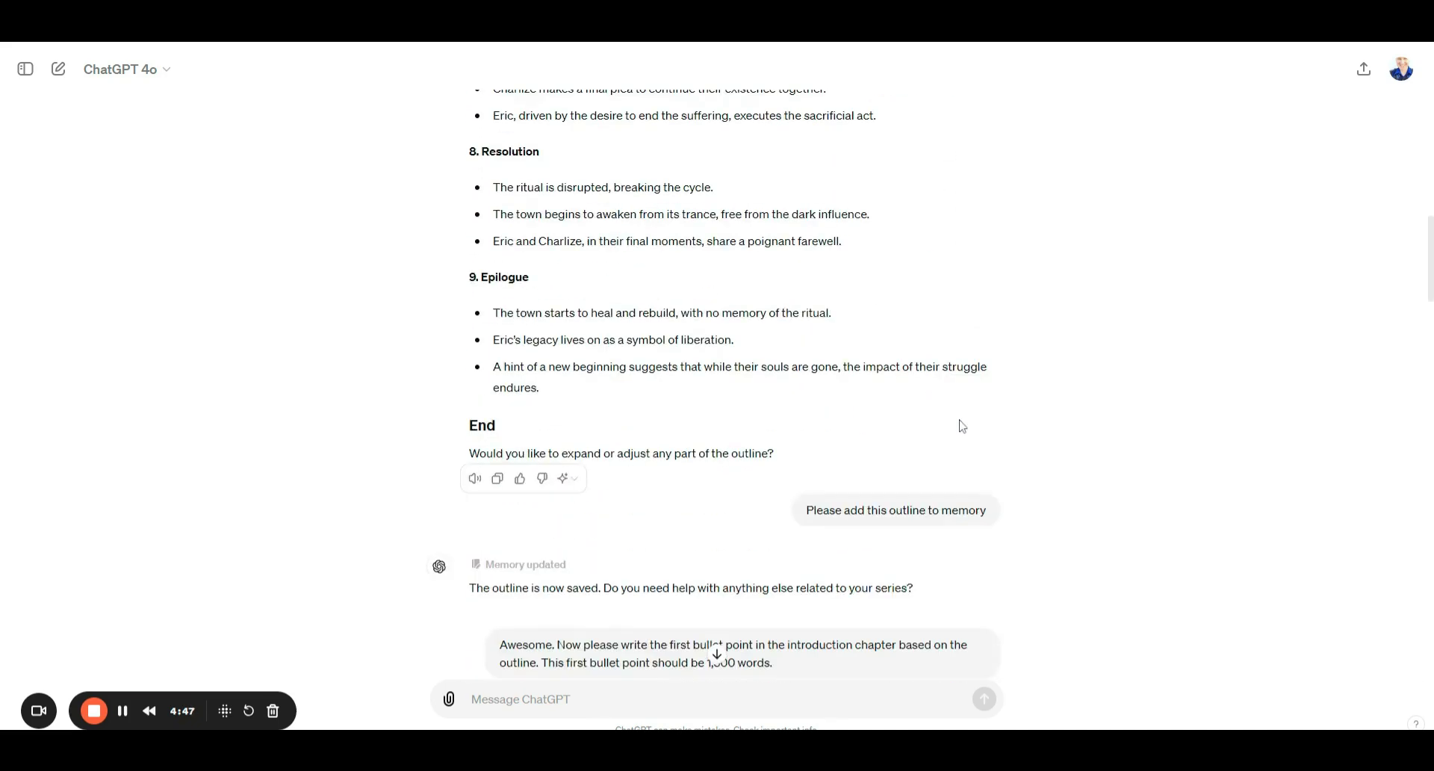
{"action": "scroll", "coordinate": [1000, 412], "scroll_direction": "down", "scroll_amount": 3}
{"action": "scroll", "coordinate": [1017, 415], "scroll_direction": "up", "scroll_amount": 5}
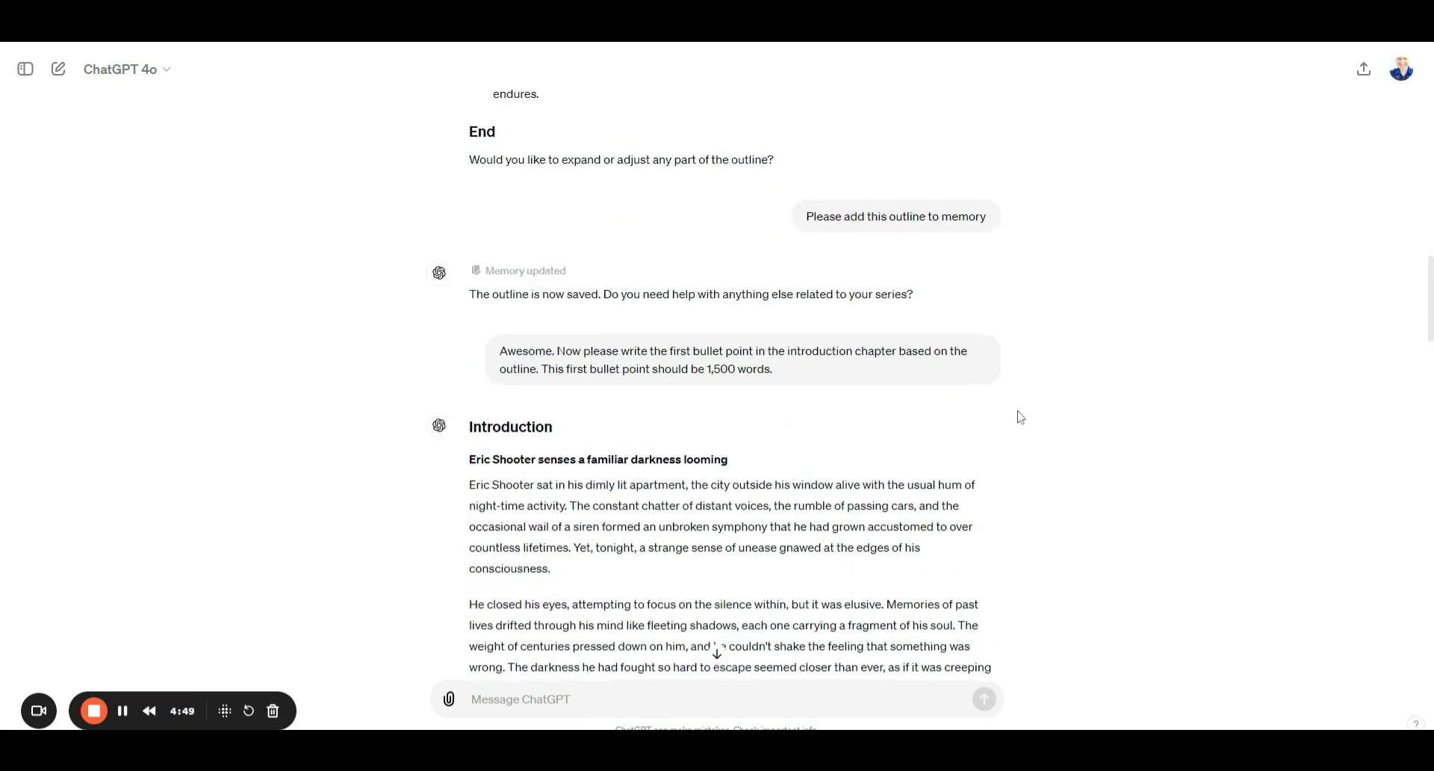
{"action": "scroll", "coordinate": [1020, 416], "scroll_direction": "up", "scroll_amount": 1}
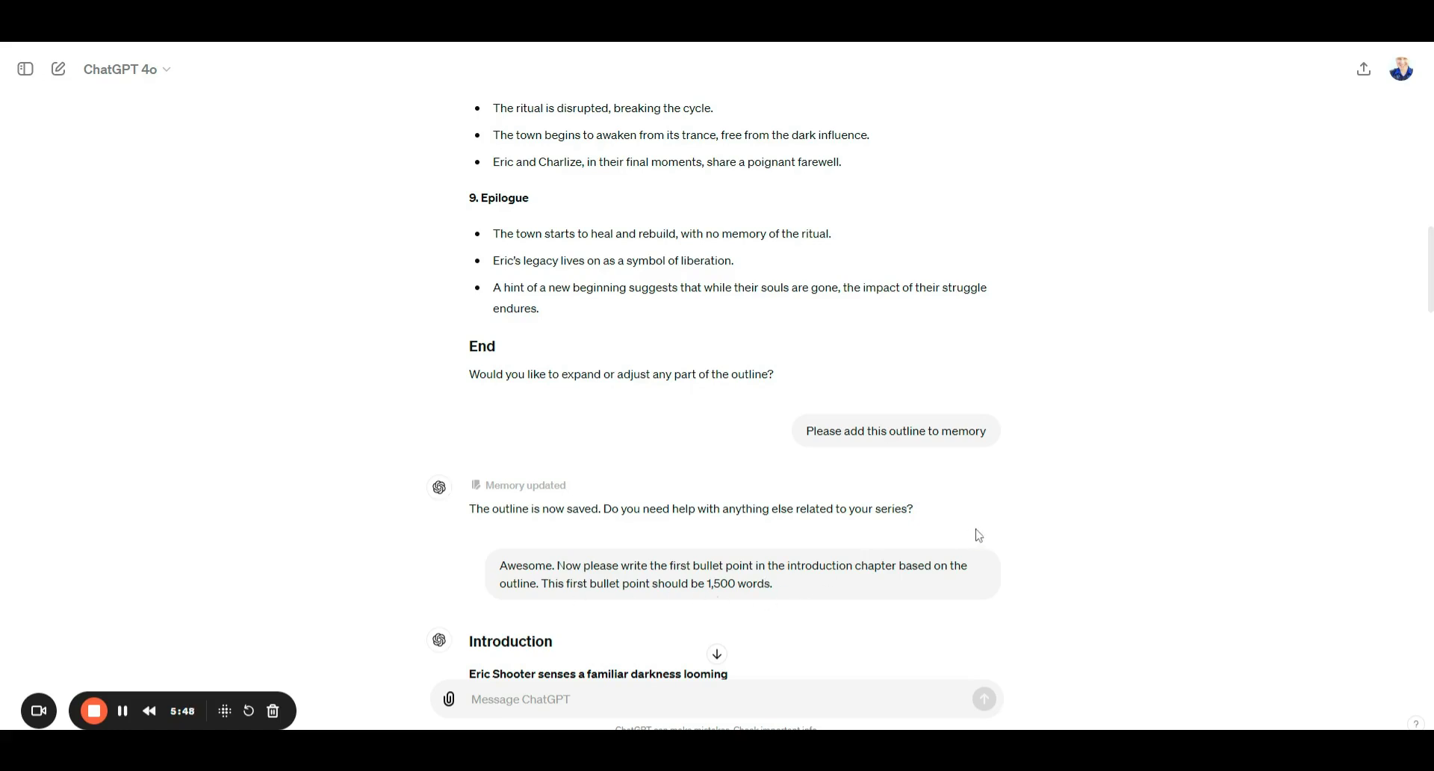
Step: Read through the generated section about Eric Shooter sensing a familiar darkness looming
{"action": "scroll", "coordinate": [978, 535], "scroll_direction": "down", "scroll_amount": 2}
{"action": "scroll", "coordinate": [1023, 531], "scroll_direction": "down", "scroll_amount": 7}
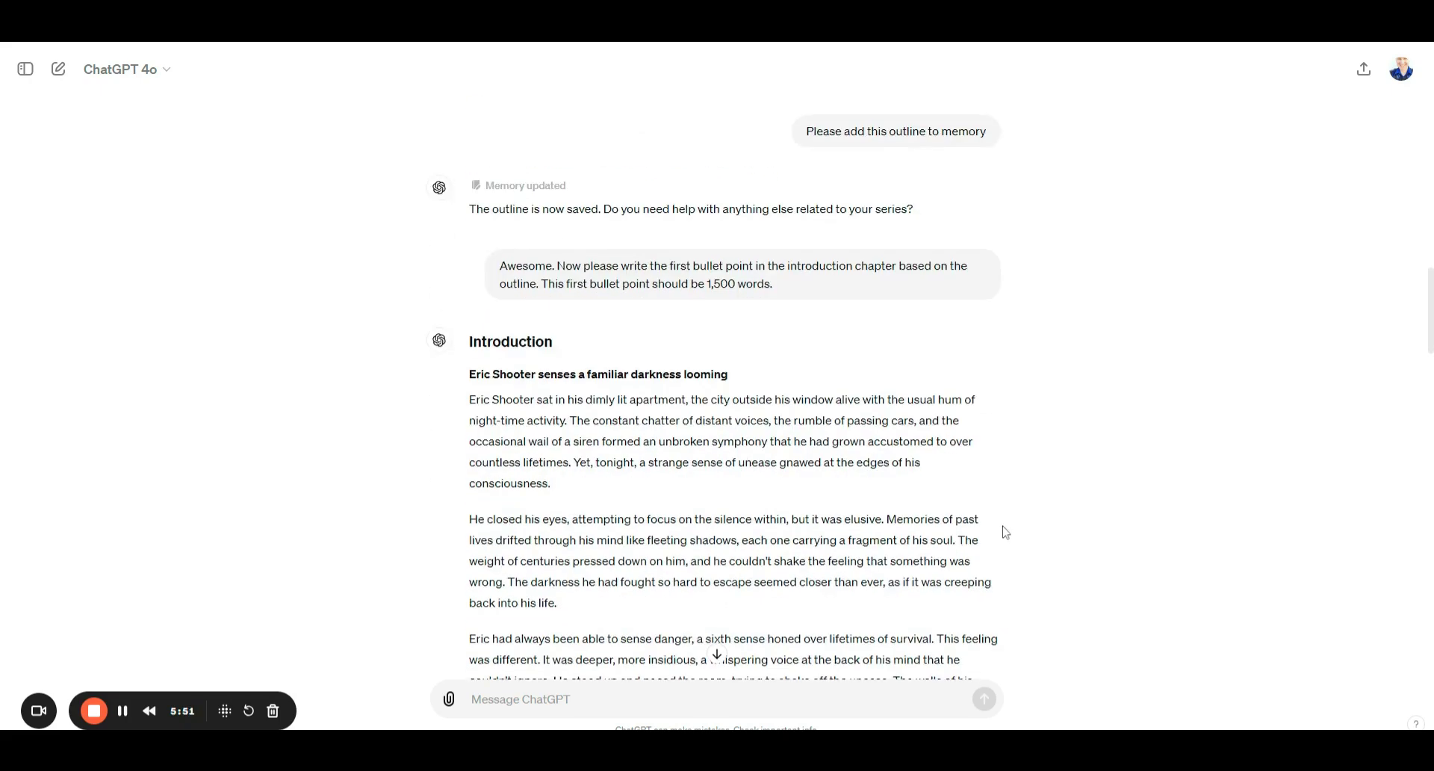
{"action": "scroll", "coordinate": [1015, 530], "scroll_direction": "down", "scroll_amount": 14}
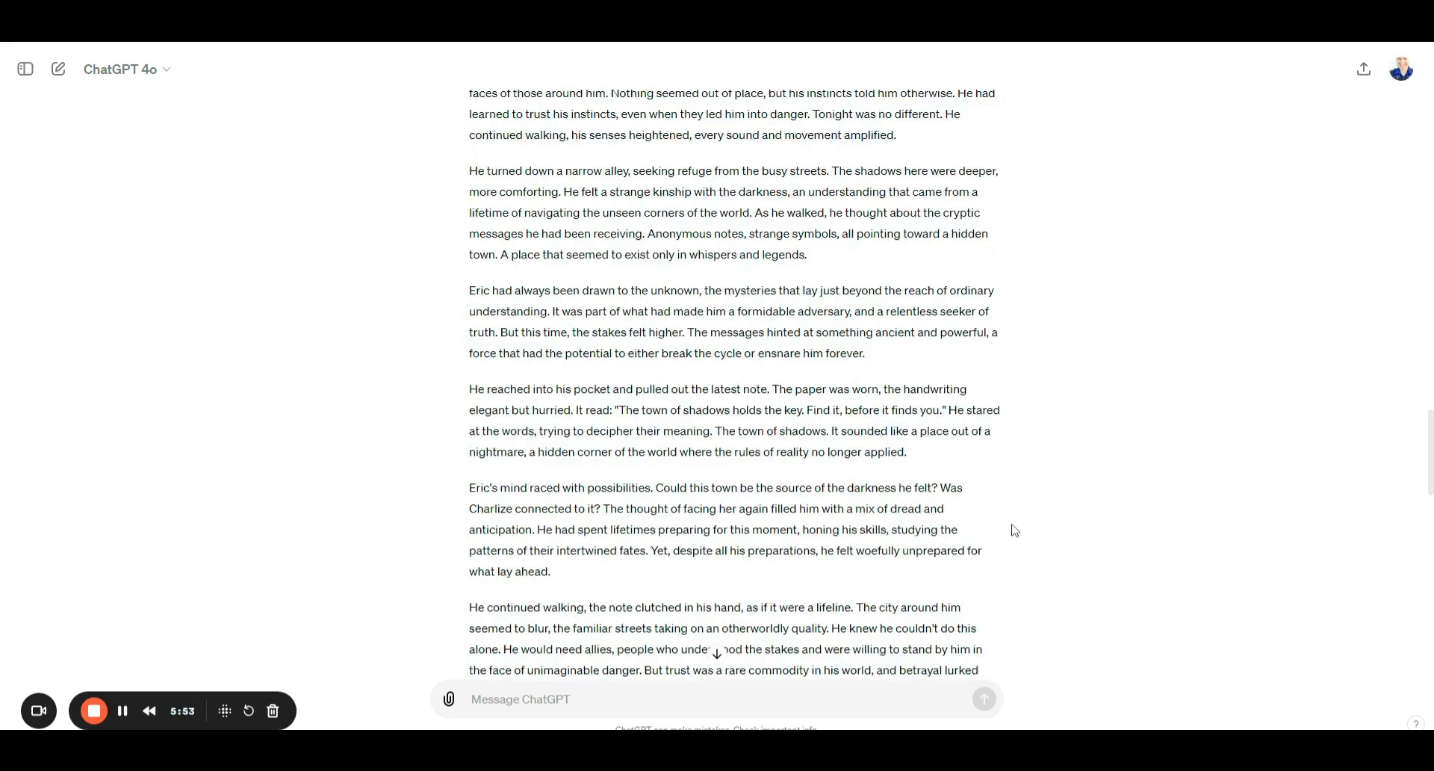
{"action": "scroll", "coordinate": [1015, 530], "scroll_direction": "down", "scroll_amount": 15}
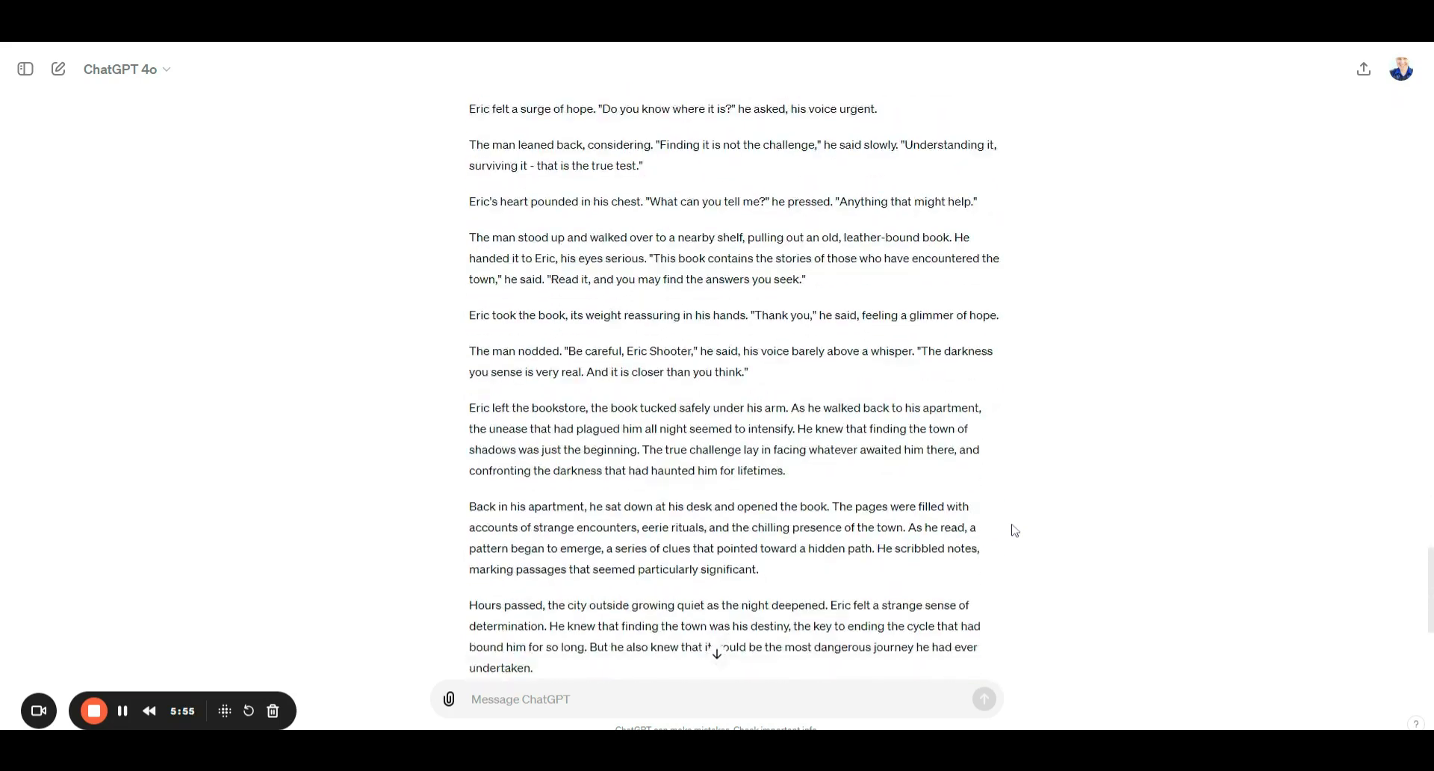
{"action": "left_click_drag", "start_coordinate": [748, 606], "coordinate": [465, 369]}
{"action": "scroll", "coordinate": [473, 585], "scroll_direction": "up", "scroll_amount": 18}
{"action": "scroll", "coordinate": [475, 587], "scroll_direction": "up", "scroll_amount": 8}
{"action": "scroll", "coordinate": [474, 592], "scroll_direction": "up", "scroll_amount": 8}
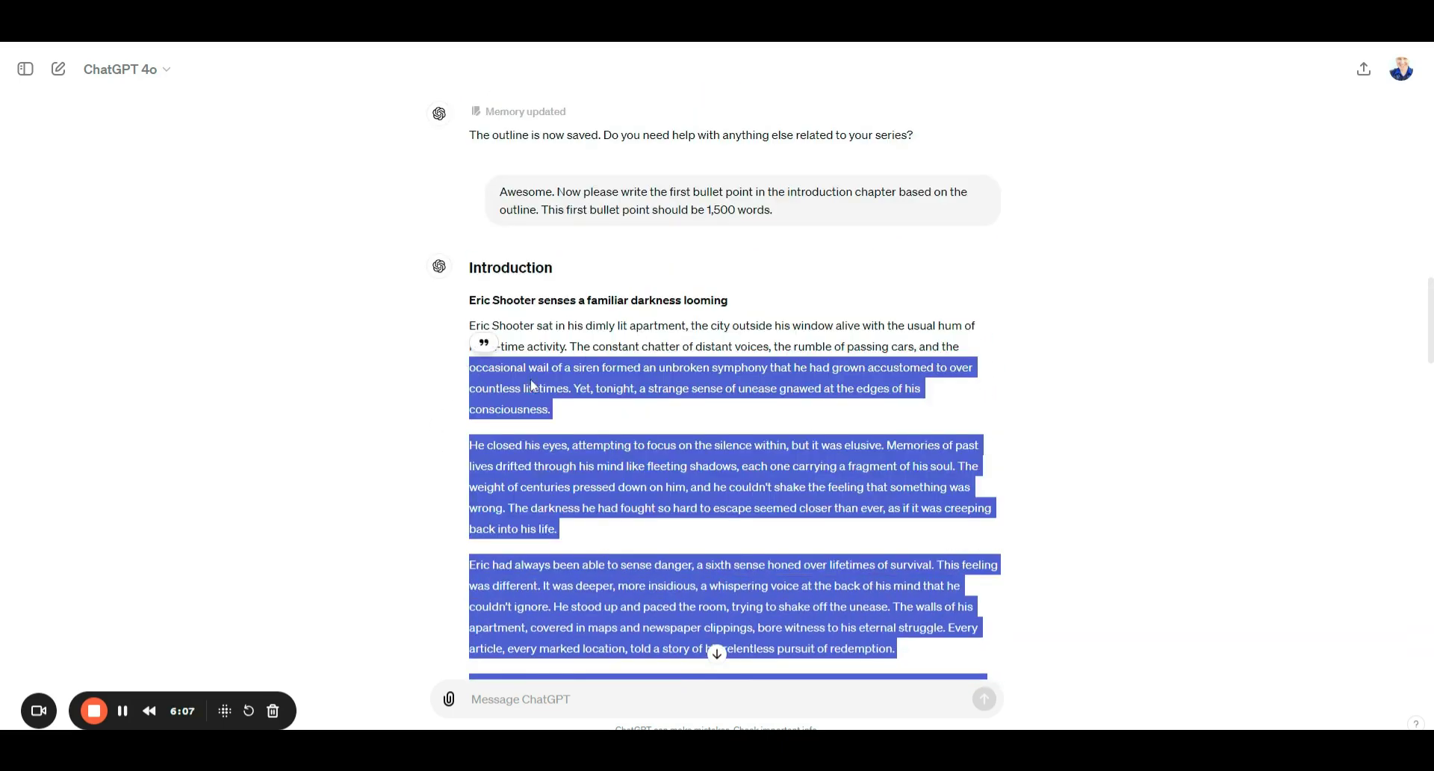
{"action": "left_click", "coordinate": [500, 268]}
Step: Select the whole generated section from the Introduction heading to its final sentence, and clear the selection
{"action": "left_click_drag", "start_coordinate": [554, 268], "coordinate": [822, 583]}
{"action": "scroll", "coordinate": [772, 326], "scroll_direction": "down", "scroll_amount": 10}
{"action": "scroll", "coordinate": [771, 329], "scroll_direction": "down", "scroll_amount": 15}
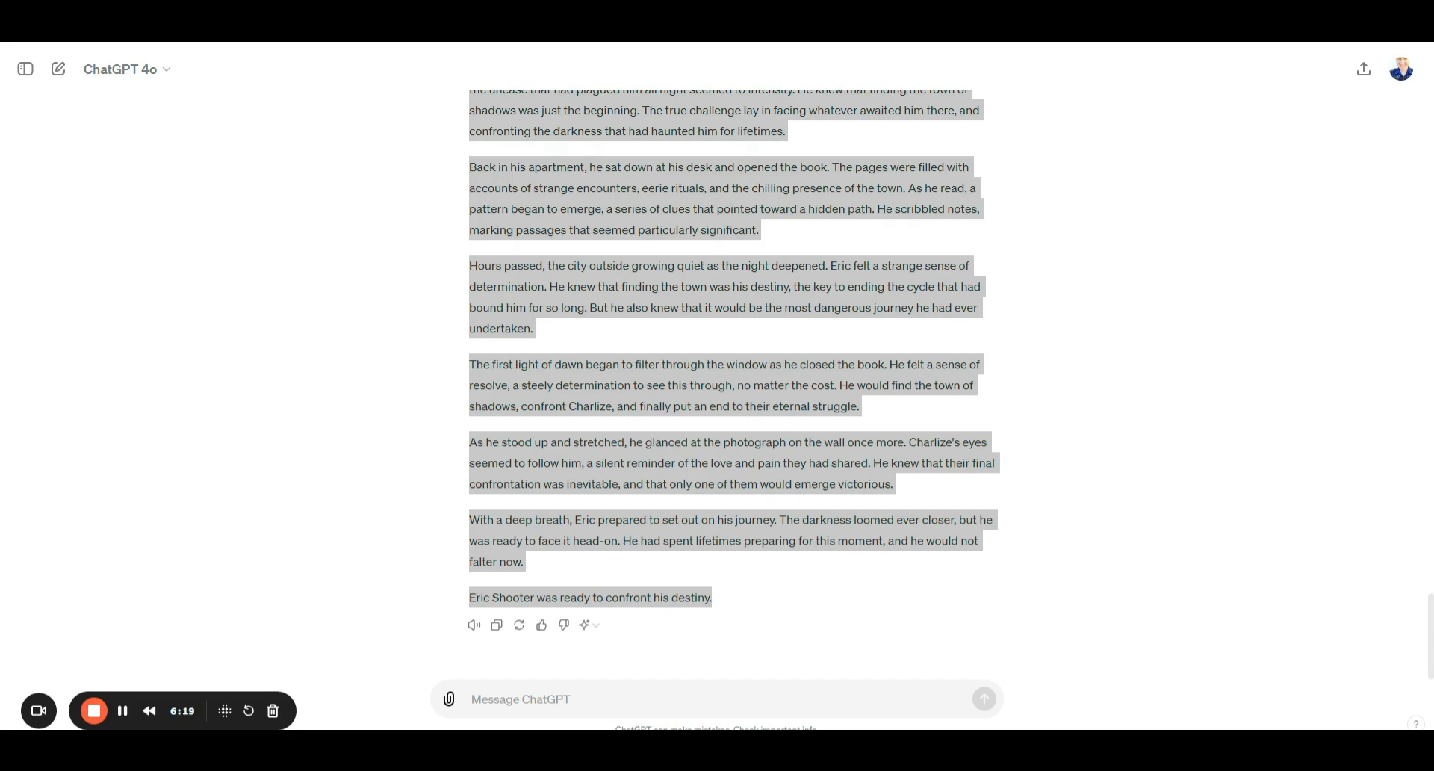
{"action": "left_click", "coordinate": [1105, 403]}
Step: Go back through the section to its Introduction heading and the prompt above it to review the opening paragraphs
{"action": "scroll", "coordinate": [924, 472], "scroll_direction": "up", "scroll_amount": 3}
{"action": "scroll", "coordinate": [924, 472], "scroll_direction": "up", "scroll_amount": 20}
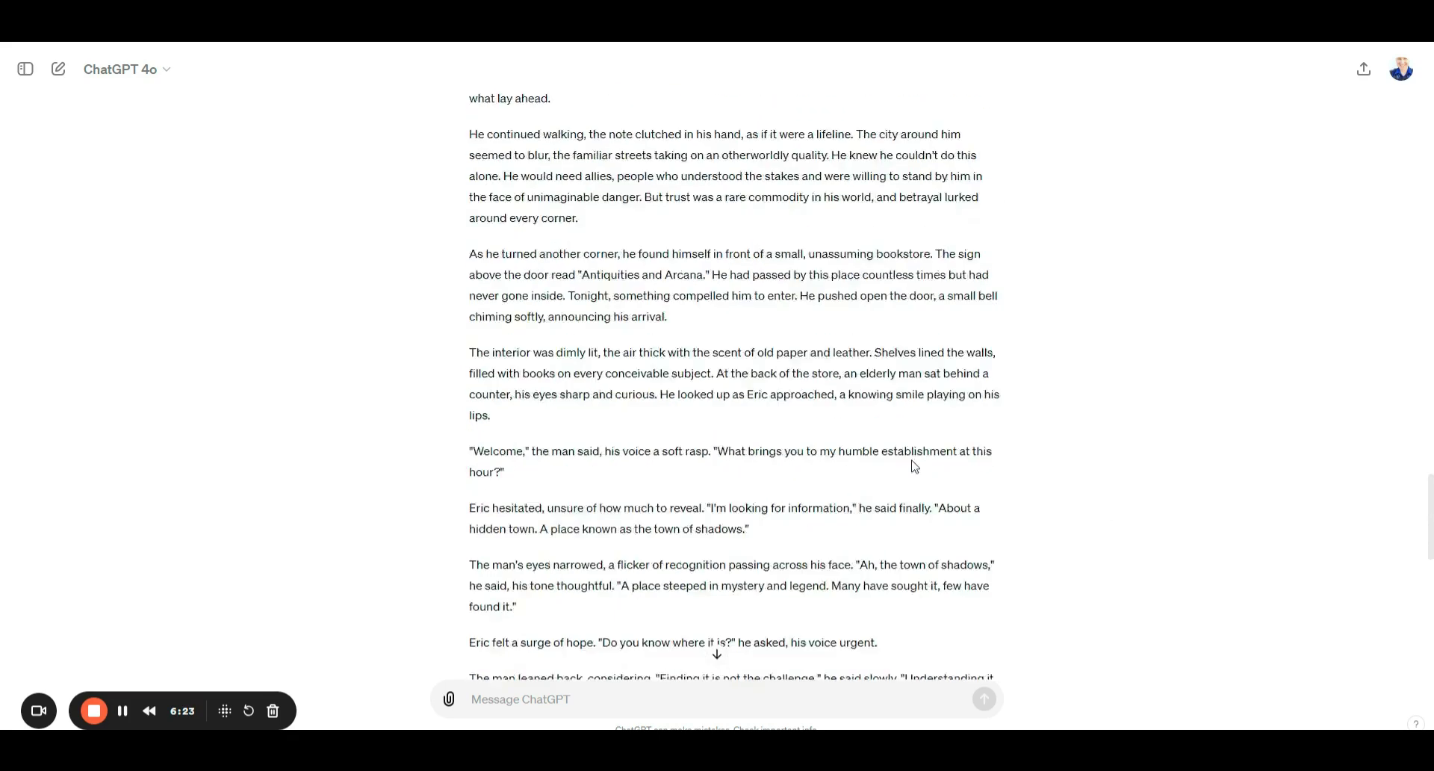
{"action": "scroll", "coordinate": [924, 467], "scroll_direction": "down", "scroll_amount": 4}
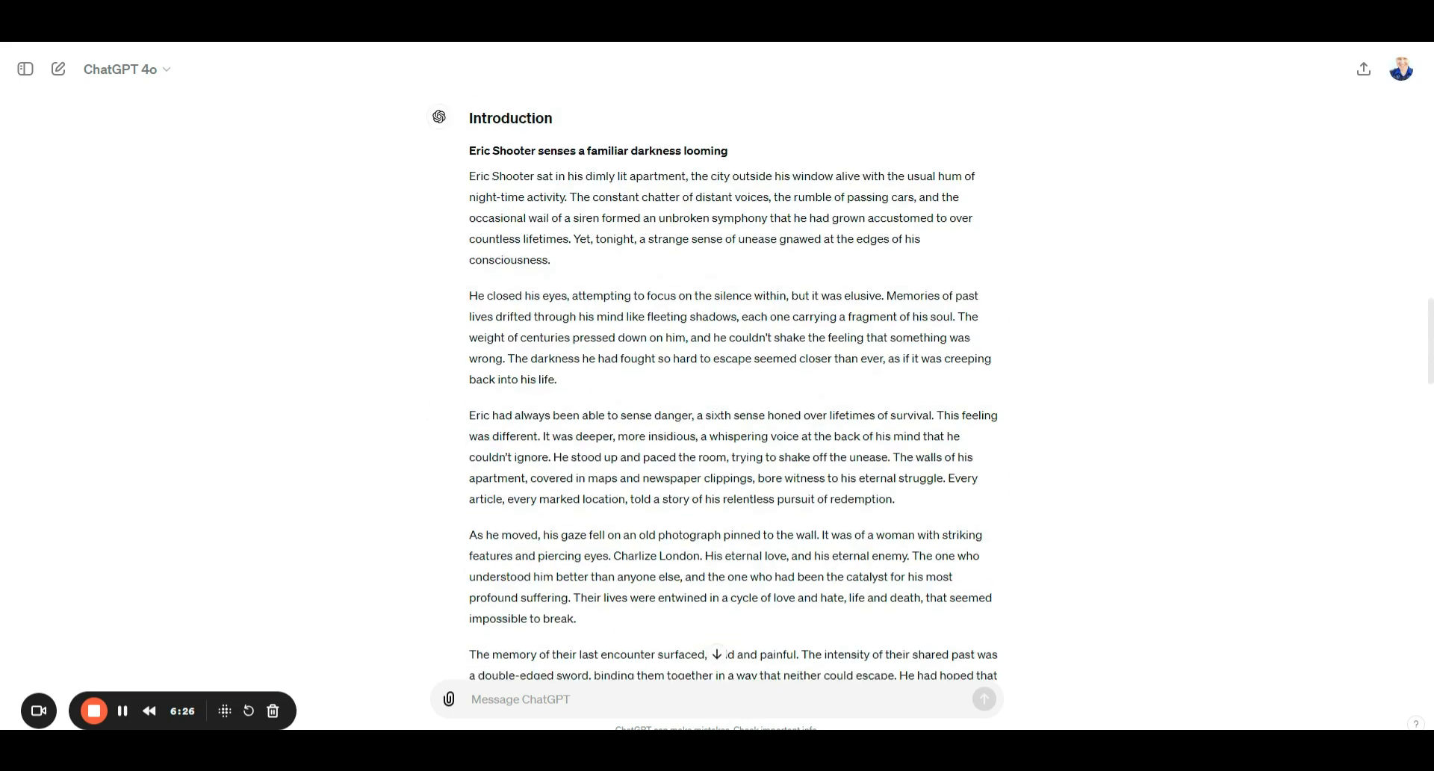
{"action": "scroll", "coordinate": [640, 474], "scroll_direction": "up", "scroll_amount": 1}
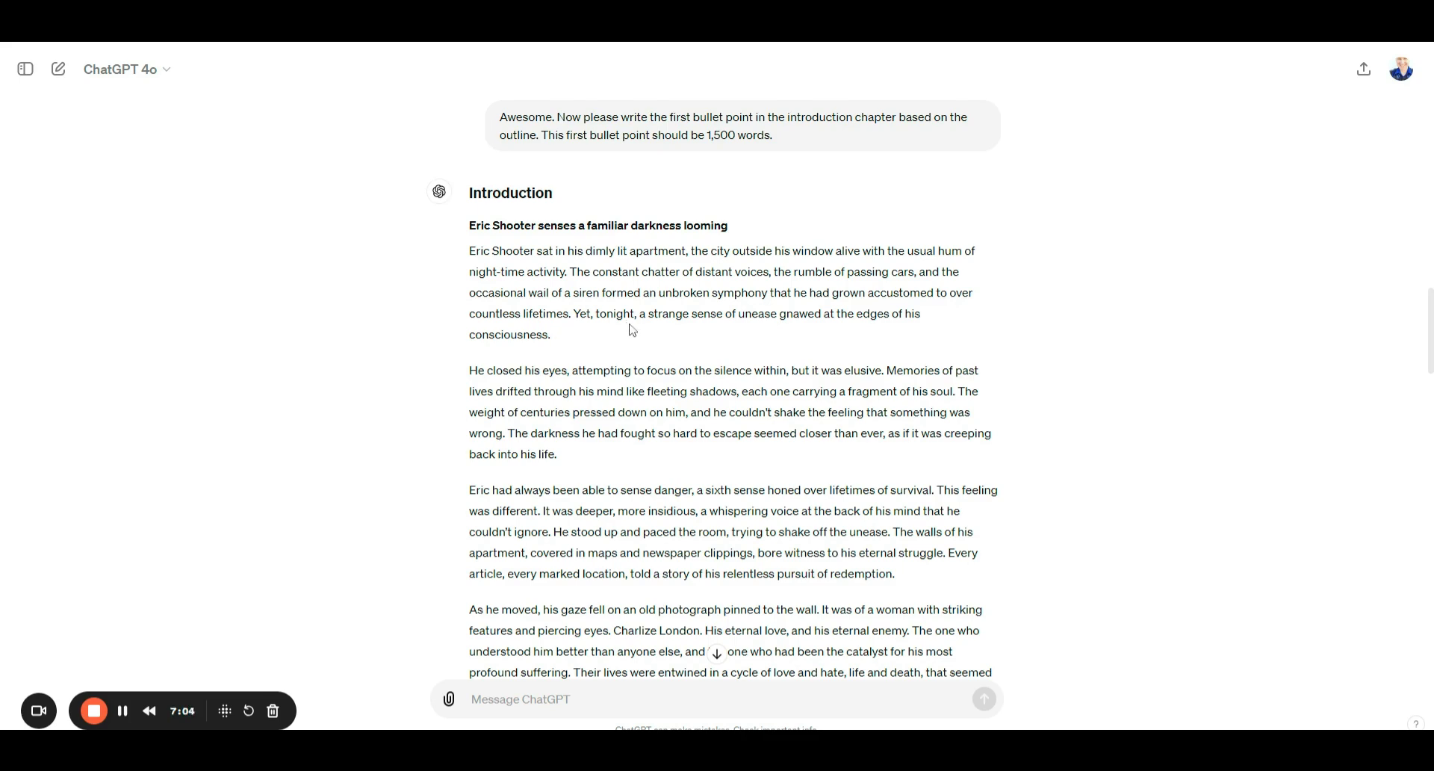
Step: Skim the generated section to its end and highlight the closing sentence "Eric Shooter was ready to confront his destiny."
{"action": "scroll", "coordinate": [634, 334], "scroll_direction": "down", "scroll_amount": 2}
{"action": "scroll", "coordinate": [634, 334], "scroll_direction": "down", "scroll_amount": 3}
{"action": "scroll", "coordinate": [636, 333], "scroll_direction": "down", "scroll_amount": 6}
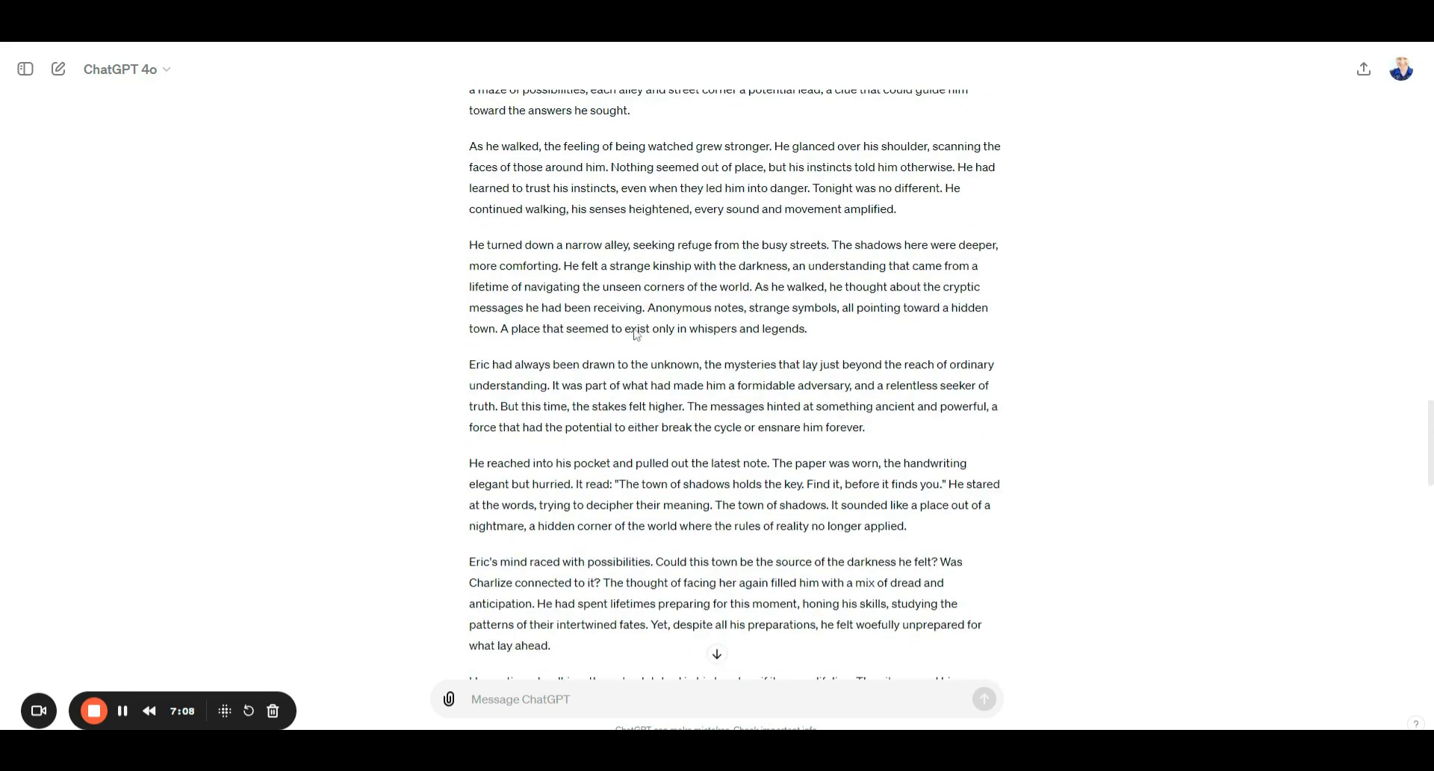
{"action": "scroll", "coordinate": [636, 333], "scroll_direction": "down", "scroll_amount": 2}
{"action": "scroll", "coordinate": [635, 333], "scroll_direction": "down", "scroll_amount": 7}
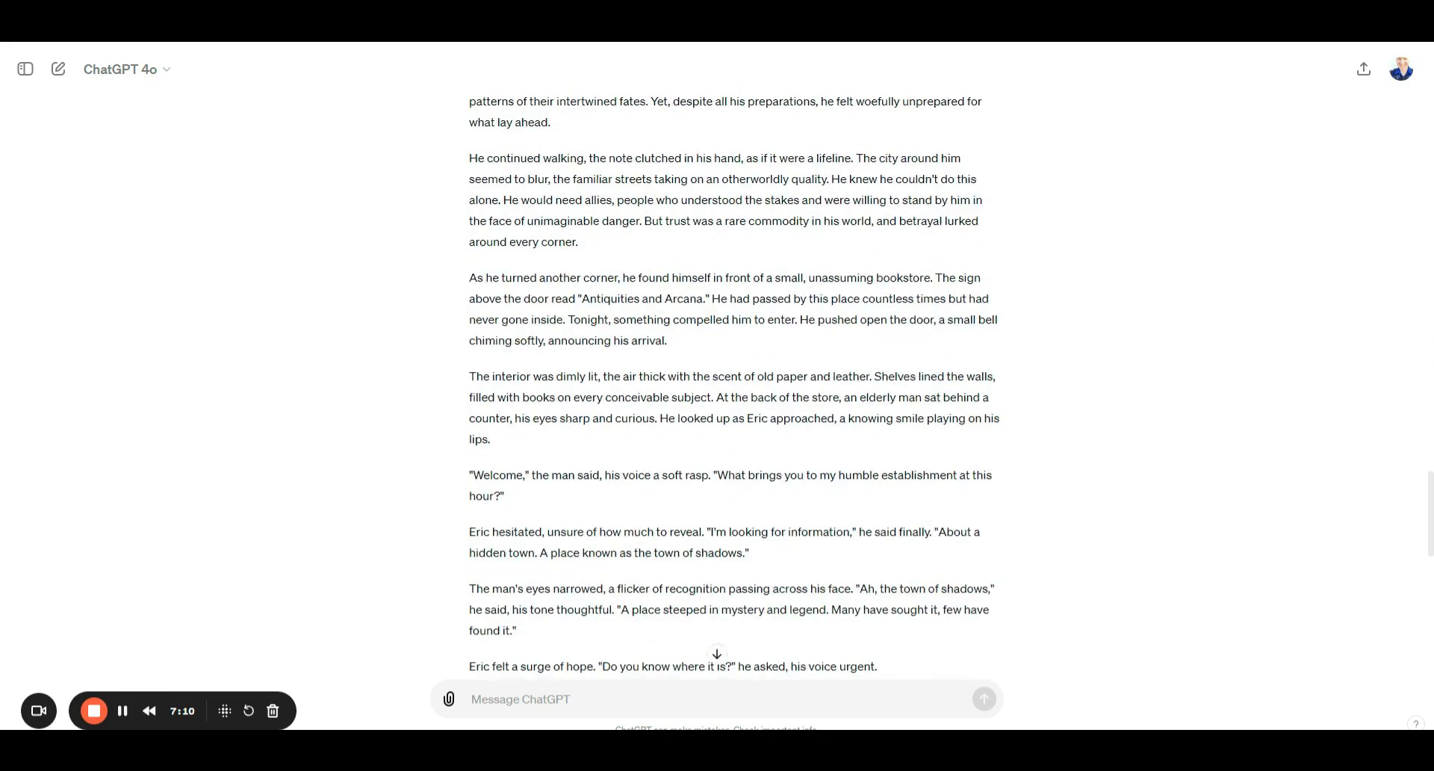
{"action": "scroll", "coordinate": [635, 334], "scroll_direction": "down", "scroll_amount": 3}
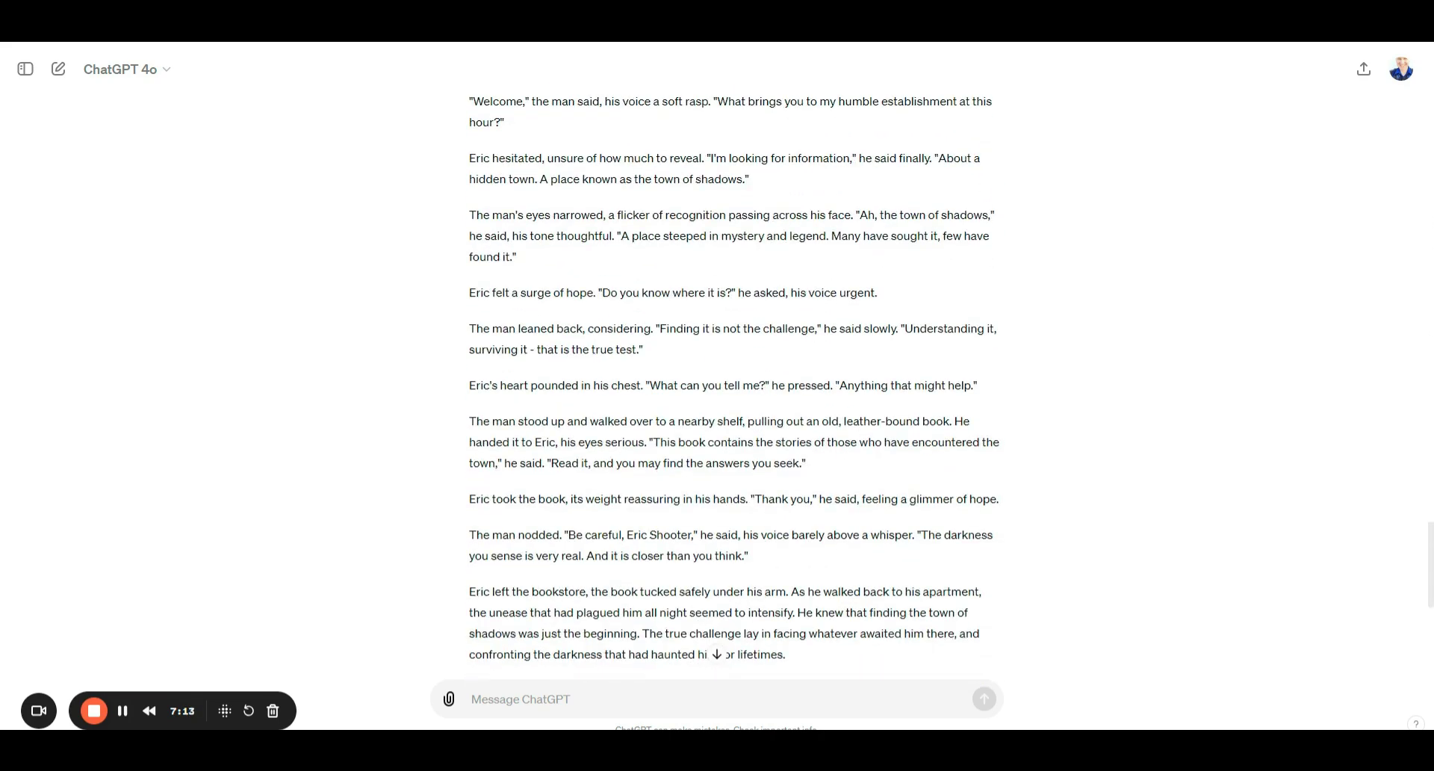
{"action": "scroll", "coordinate": [710, 649], "scroll_direction": "down", "scroll_amount": 7}
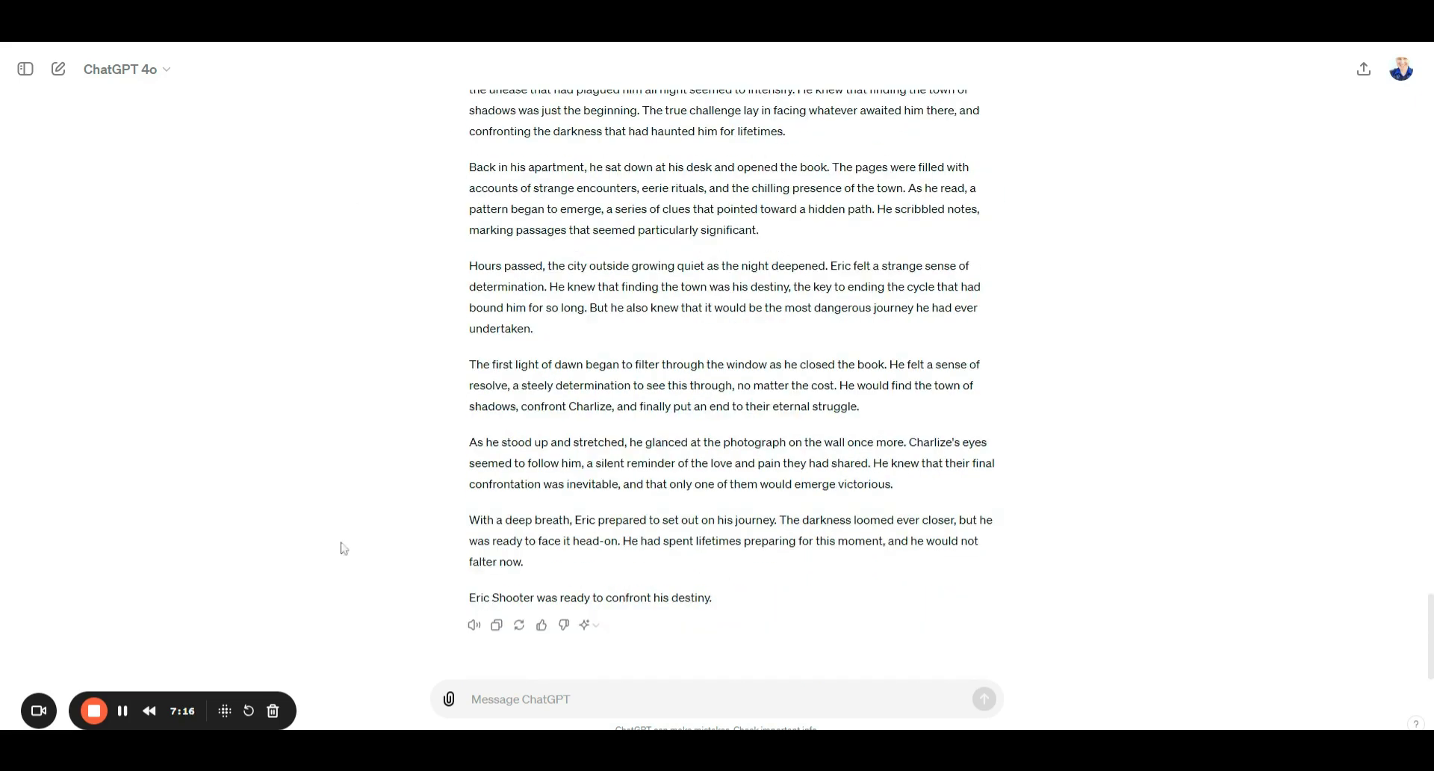
{"action": "left_click_drag", "start_coordinate": [460, 596], "coordinate": [721, 598]}
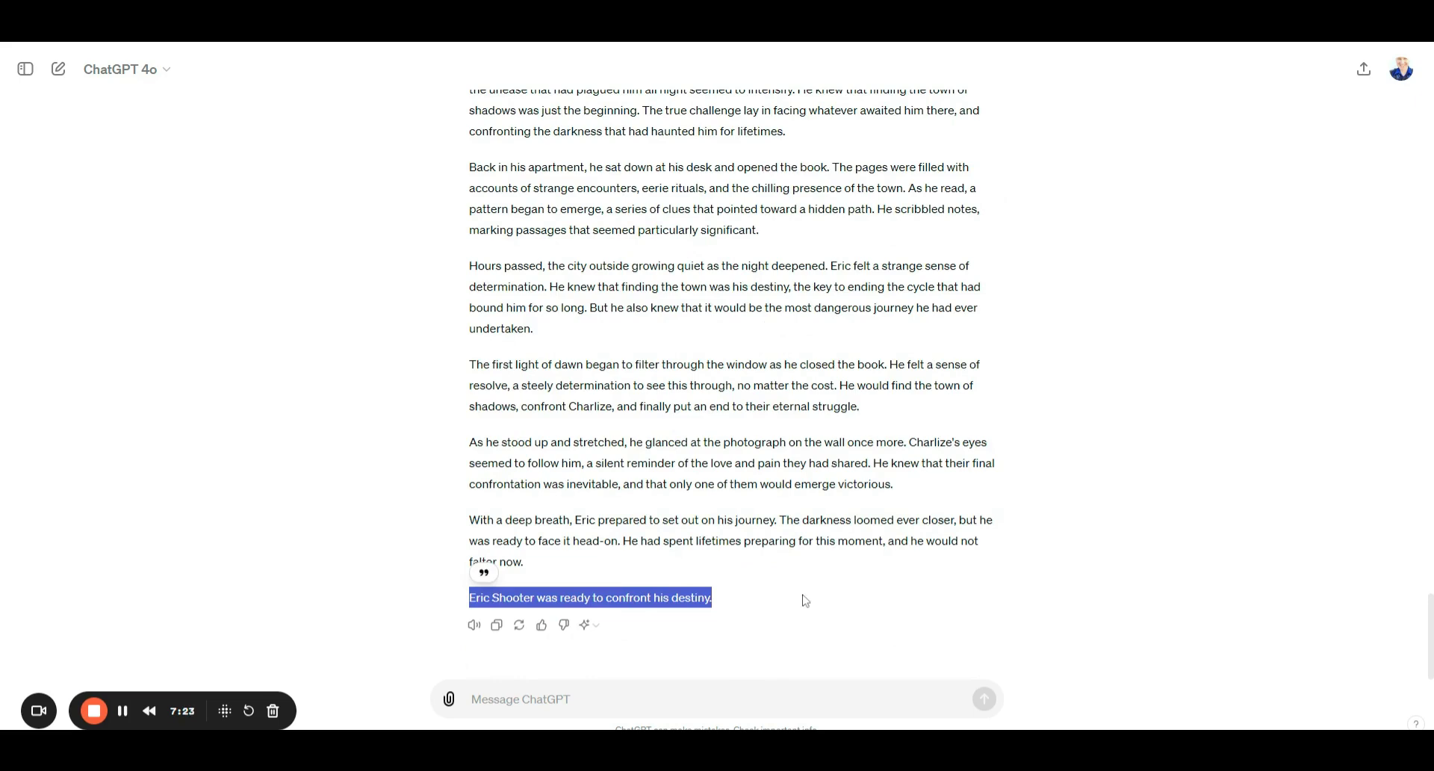
{"action": "left_click", "coordinate": [766, 442]}
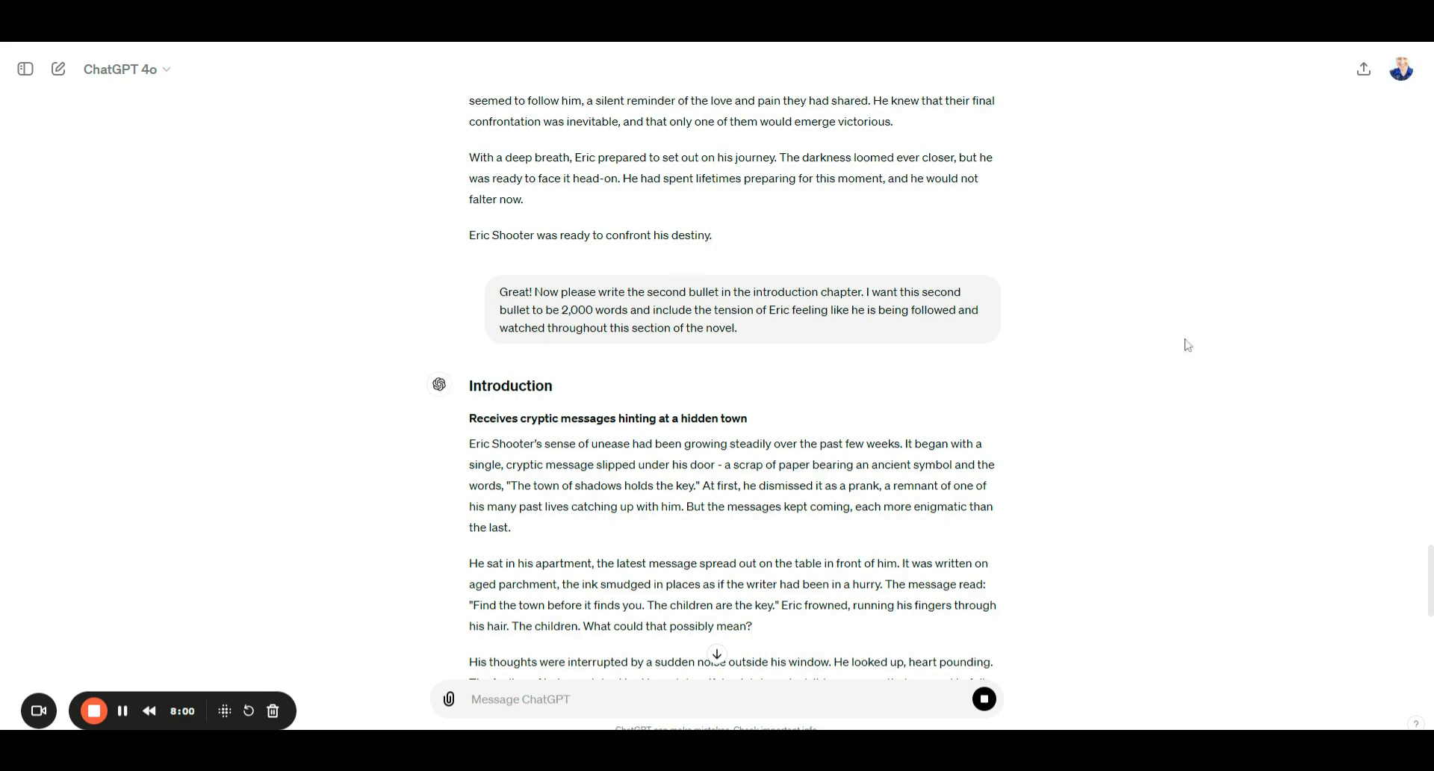
Step: Examine the prompt for the 2,000-word second bullet and the opening of the generated section on cryptic messages
{"action": "scroll", "coordinate": [1094, 255], "scroll_direction": "up", "scroll_amount": 1}
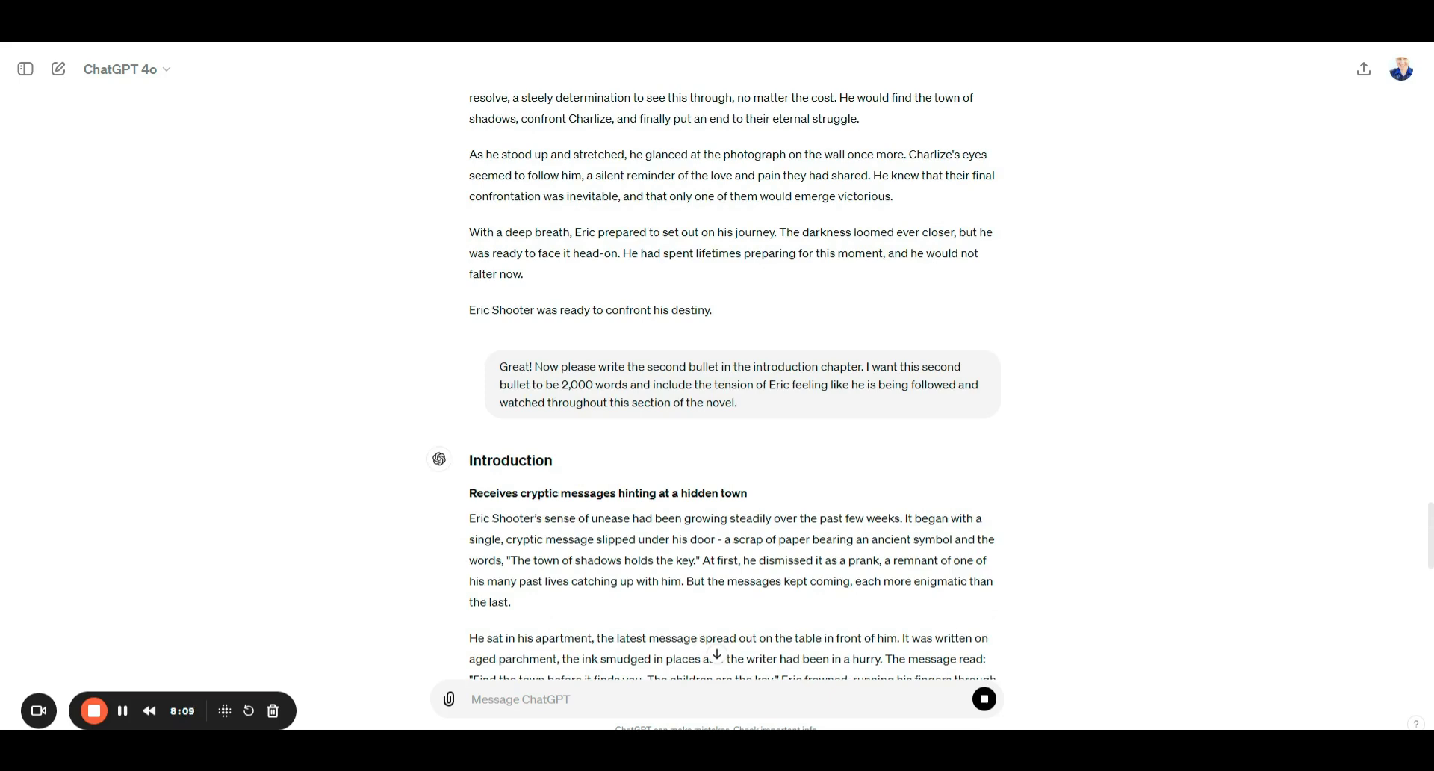
{"action": "scroll", "coordinate": [1091, 310], "scroll_direction": "down", "scroll_amount": 2}
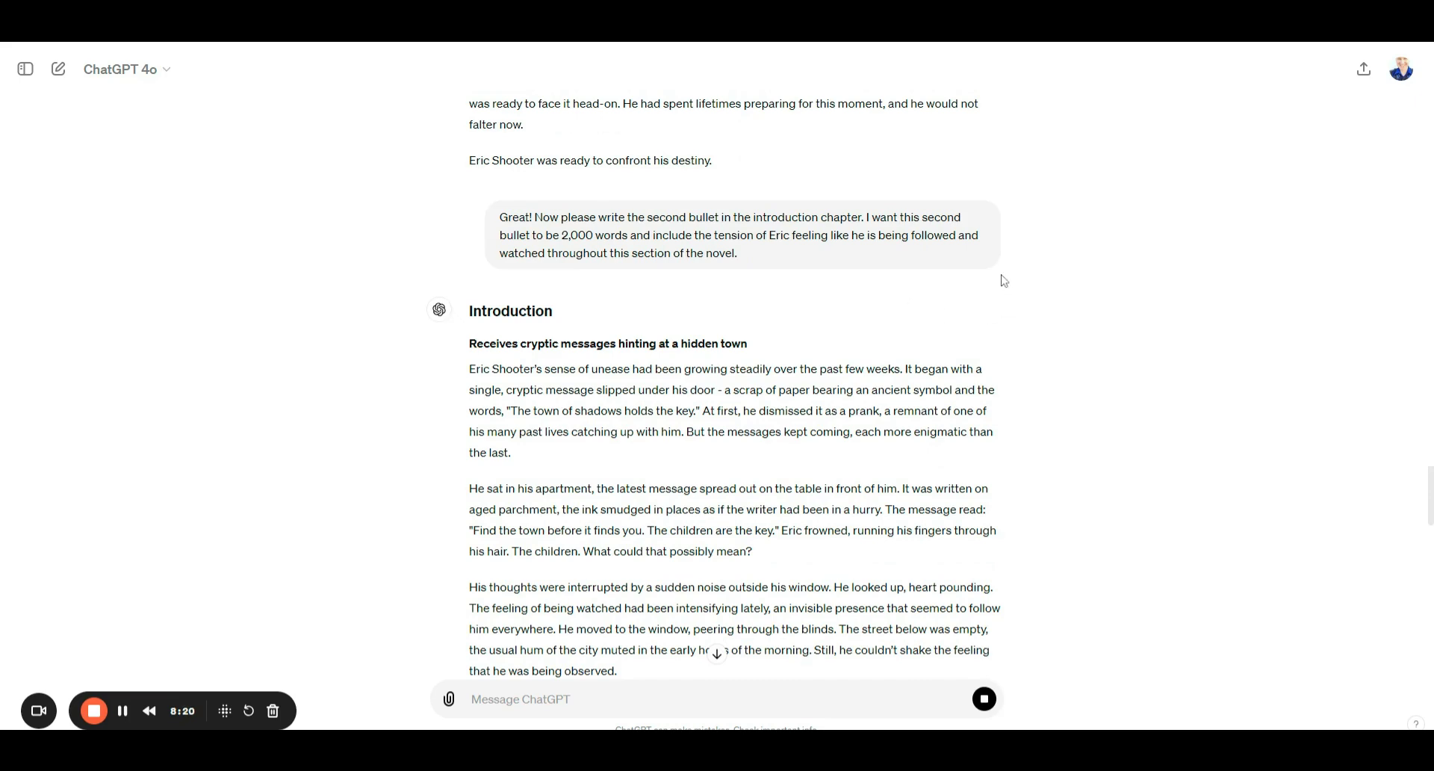
{"action": "scroll", "coordinate": [986, 273], "scroll_direction": "down", "scroll_amount": 2}
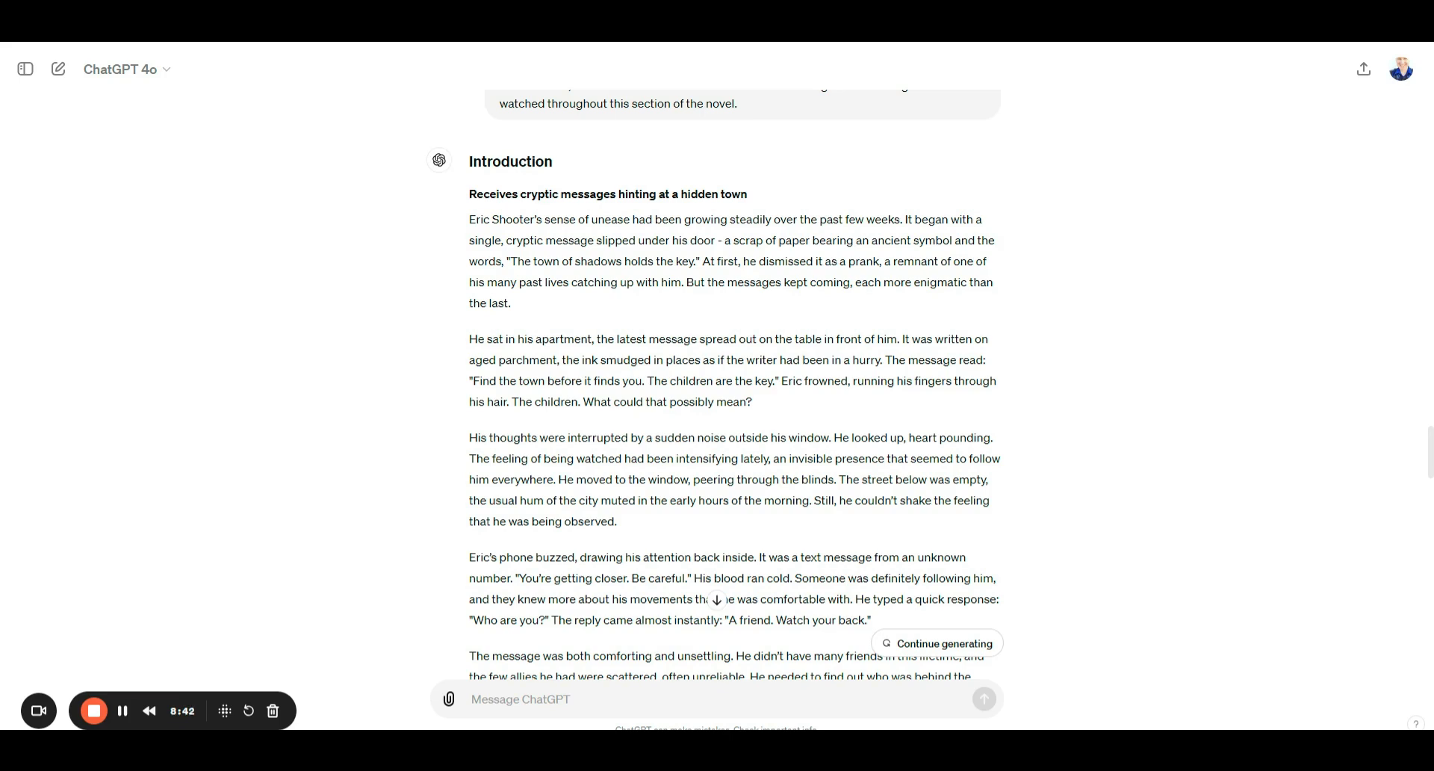
{"action": "scroll", "coordinate": [646, 307], "scroll_direction": "down", "scroll_amount": 2}
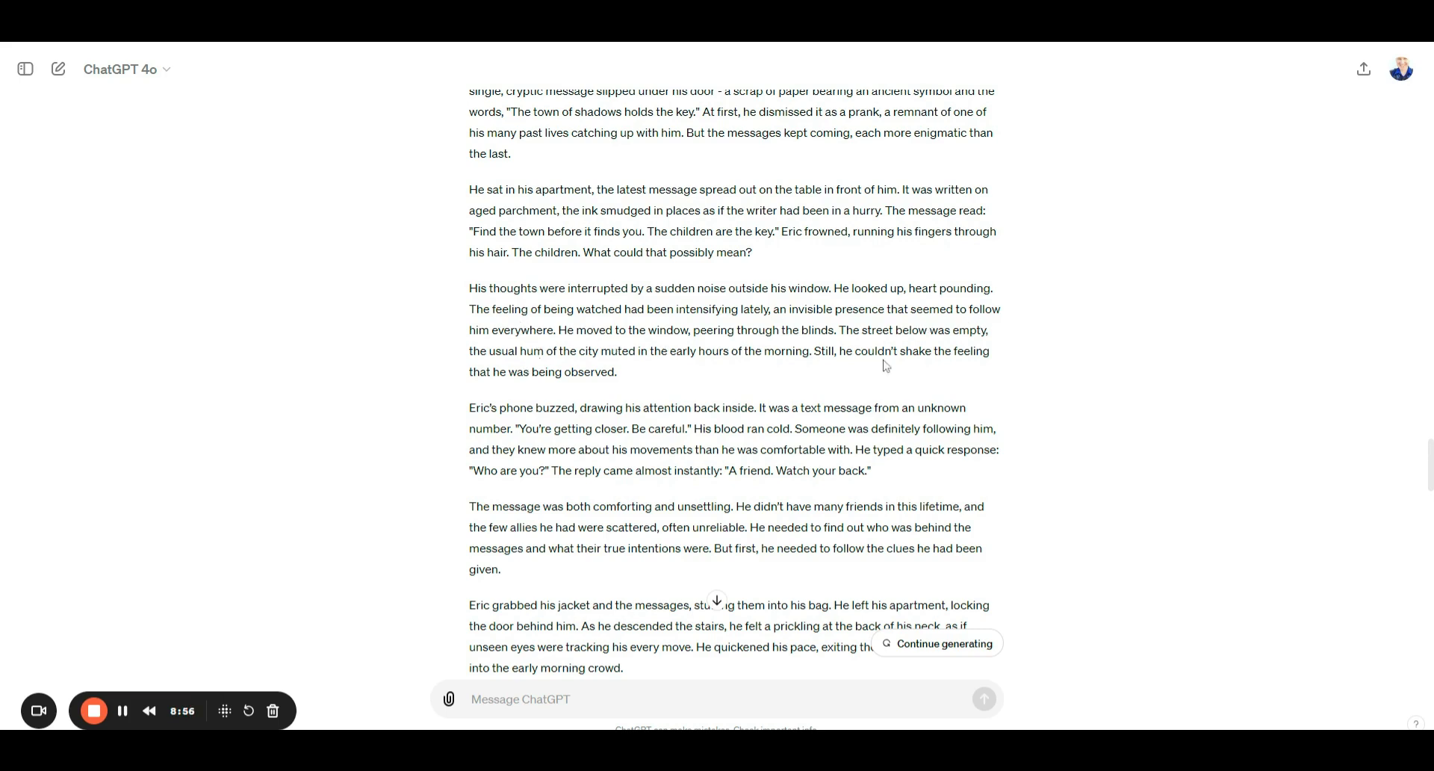
Step: Continue generating the unfinished second-bullet section about cryptic messages hinting at a hidden town
{"action": "scroll", "coordinate": [568, 332], "scroll_direction": "down", "scroll_amount": 2}
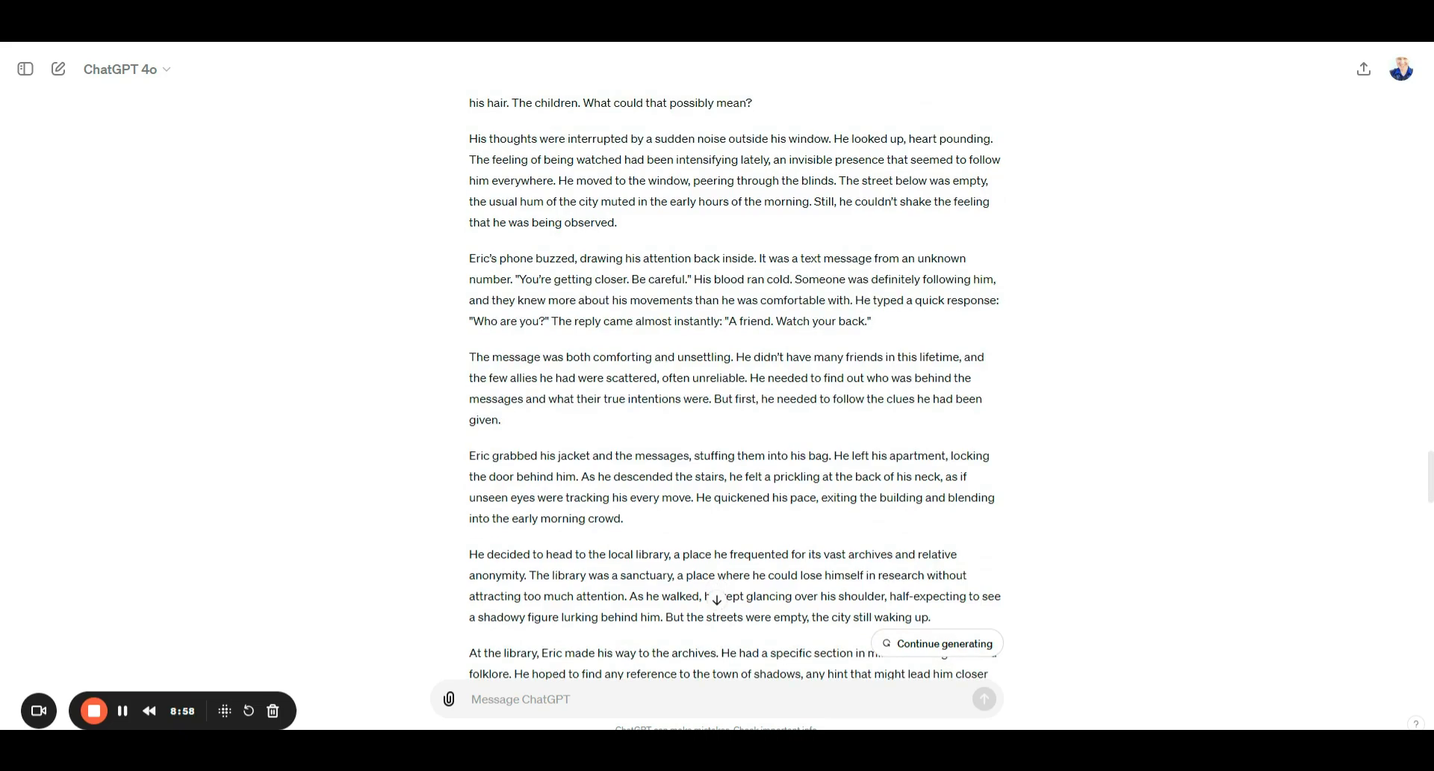
{"action": "scroll", "coordinate": [357, 265], "scroll_direction": "down", "scroll_amount": 3}
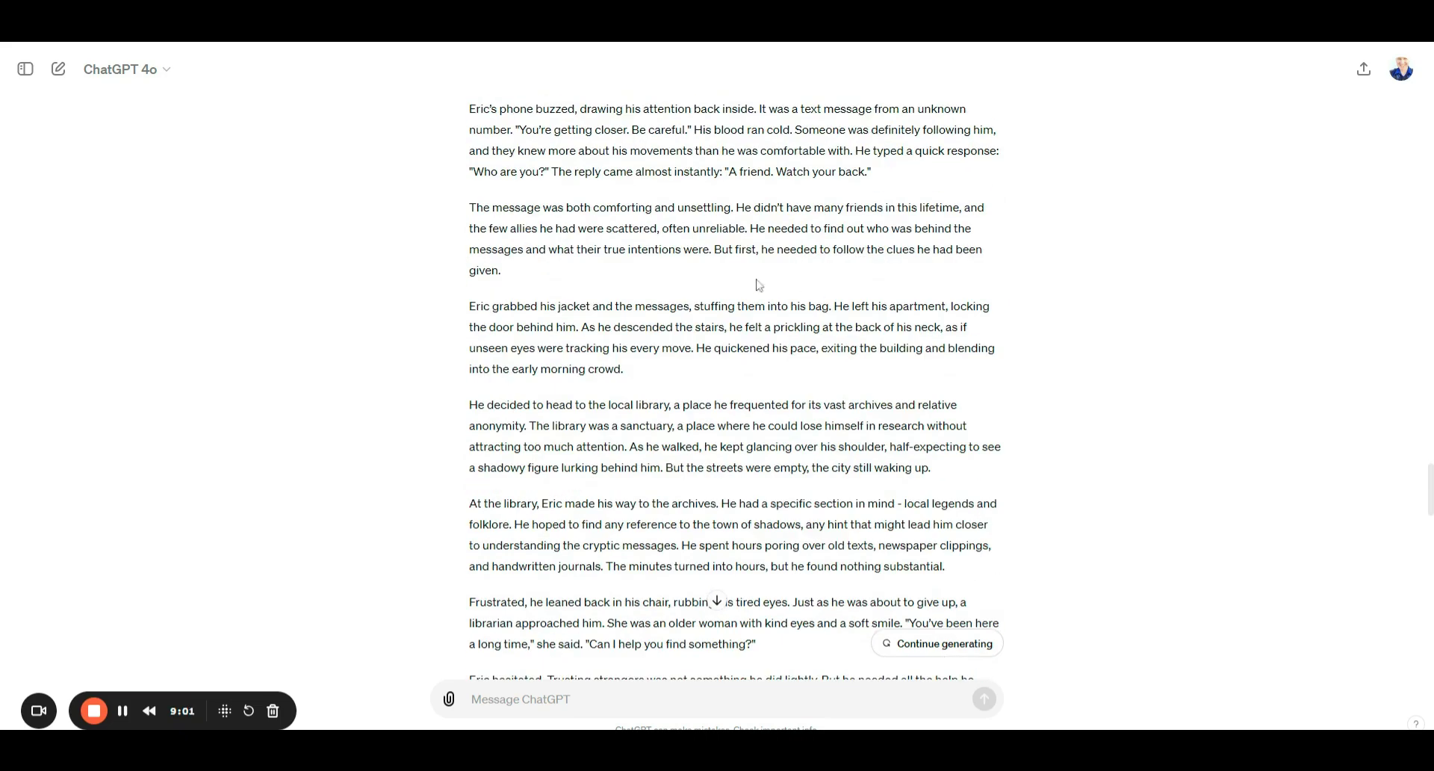
{"action": "scroll", "coordinate": [735, 389], "scroll_direction": "down", "scroll_amount": 8}
{"action": "scroll", "coordinate": [671, 344], "scroll_direction": "down", "scroll_amount": 20}
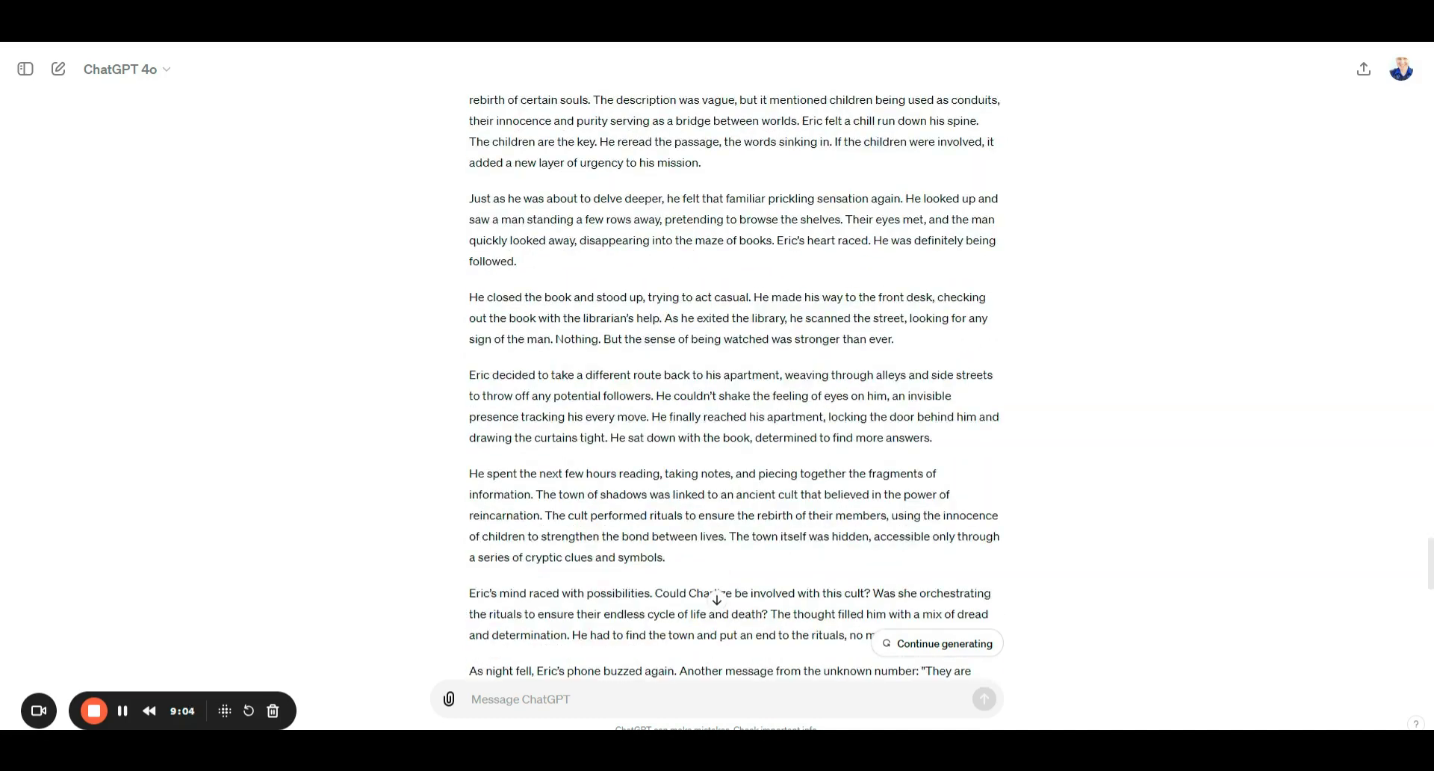
{"action": "left_click", "coordinate": [950, 643]}
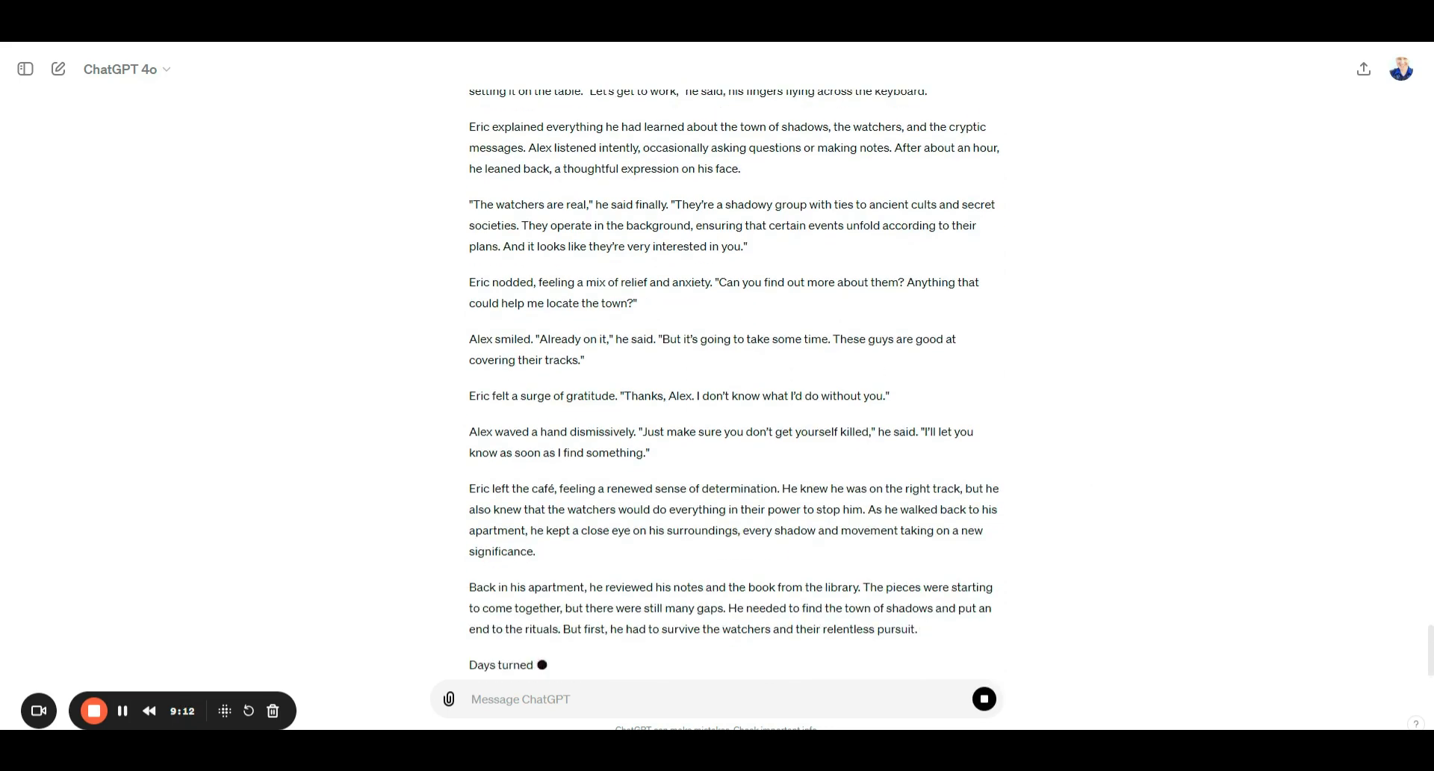
Step: Select the whole generated second-bullet section, from its Introduction heading to the final sentence ending "challenges lay ahead", and go back to its start
{"action": "scroll", "coordinate": [808, 396], "scroll_direction": "up", "scroll_amount": 9}
{"action": "scroll", "coordinate": [808, 395], "scroll_direction": "up", "scroll_amount": 15}
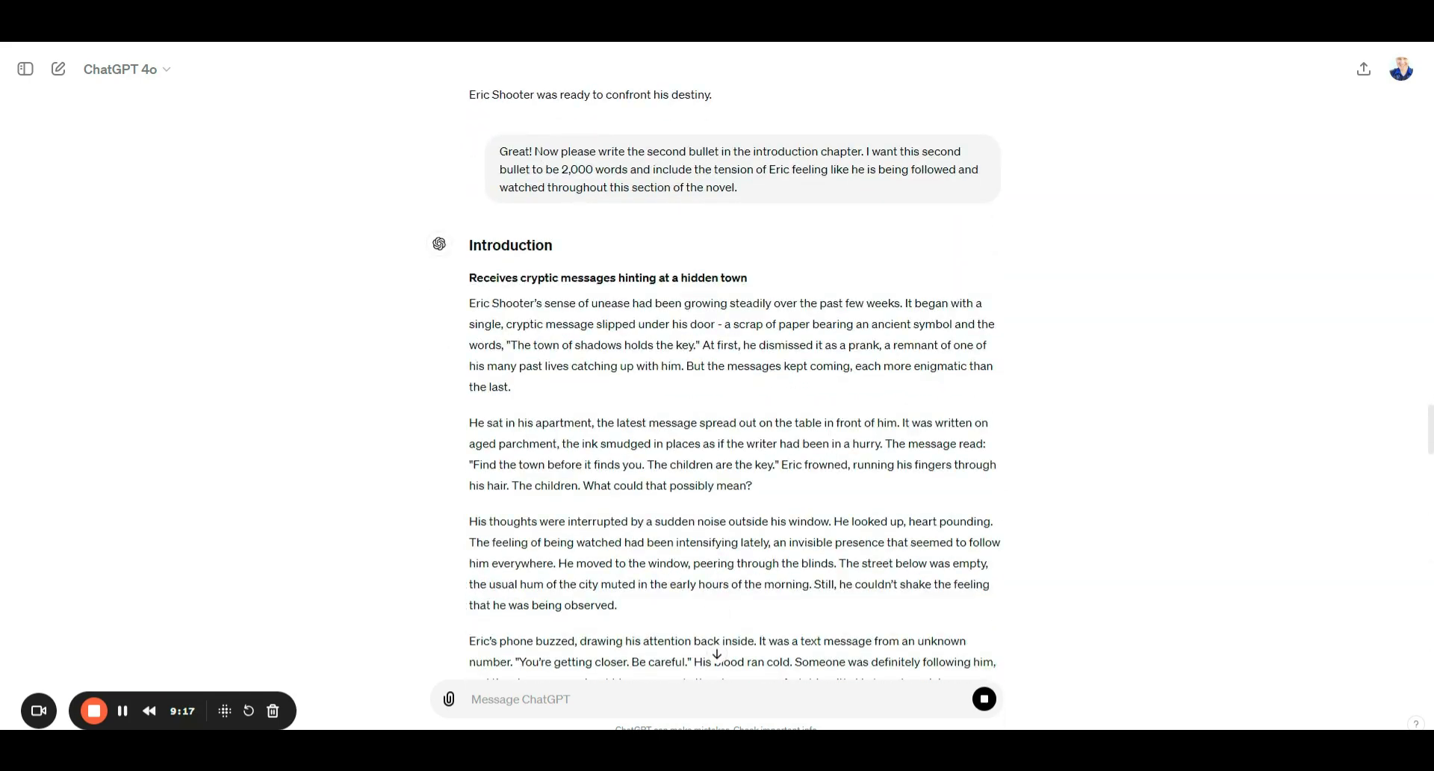
{"action": "left_click_drag", "start_coordinate": [469, 303], "coordinate": [984, 411]}
{"action": "scroll", "coordinate": [941, 409], "scroll_direction": "down", "scroll_amount": 5}
{"action": "scroll", "coordinate": [940, 410], "scroll_direction": "down", "scroll_amount": 9}
{"action": "scroll", "coordinate": [964, 411], "scroll_direction": "up", "scroll_amount": 13}
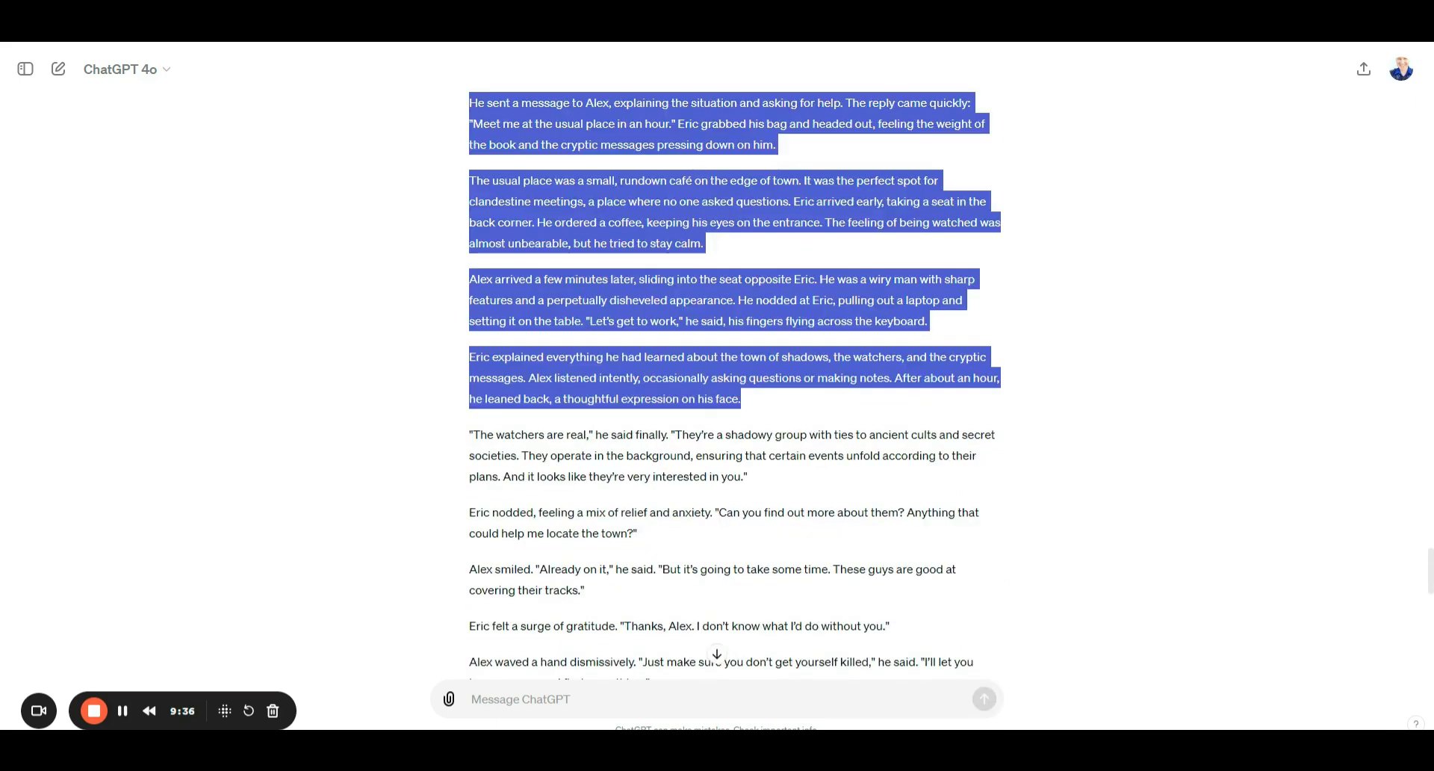
{"action": "scroll", "coordinate": [823, 373], "scroll_direction": "down", "scroll_amount": 15}
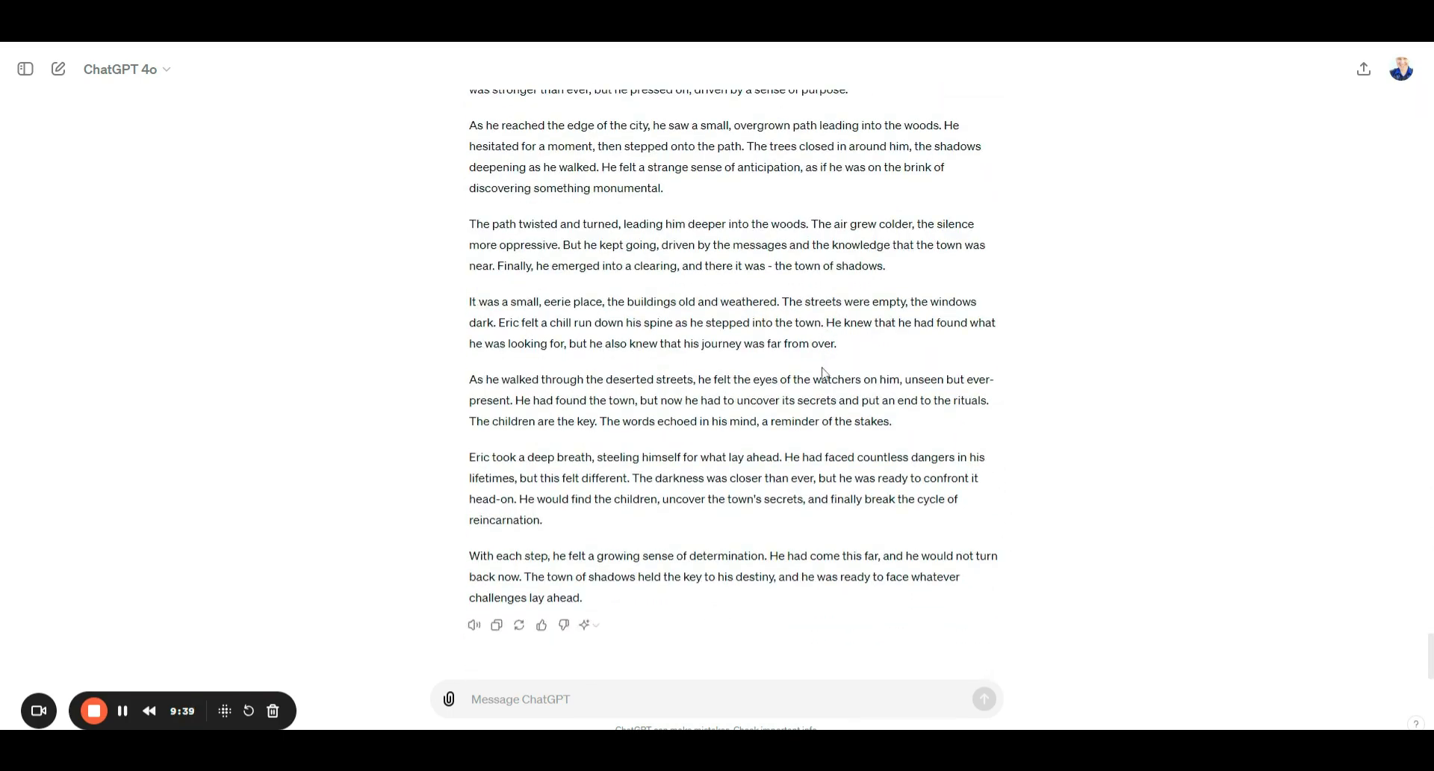
{"action": "left_click", "coordinate": [590, 600], "text": "shift"}
{"action": "scroll", "coordinate": [451, 542], "scroll_direction": "up", "scroll_amount": 5}
{"action": "scroll", "coordinate": [449, 536], "scroll_direction": "up", "scroll_amount": 20}
{"action": "scroll", "coordinate": [450, 536], "scroll_direction": "up", "scroll_amount": 20}
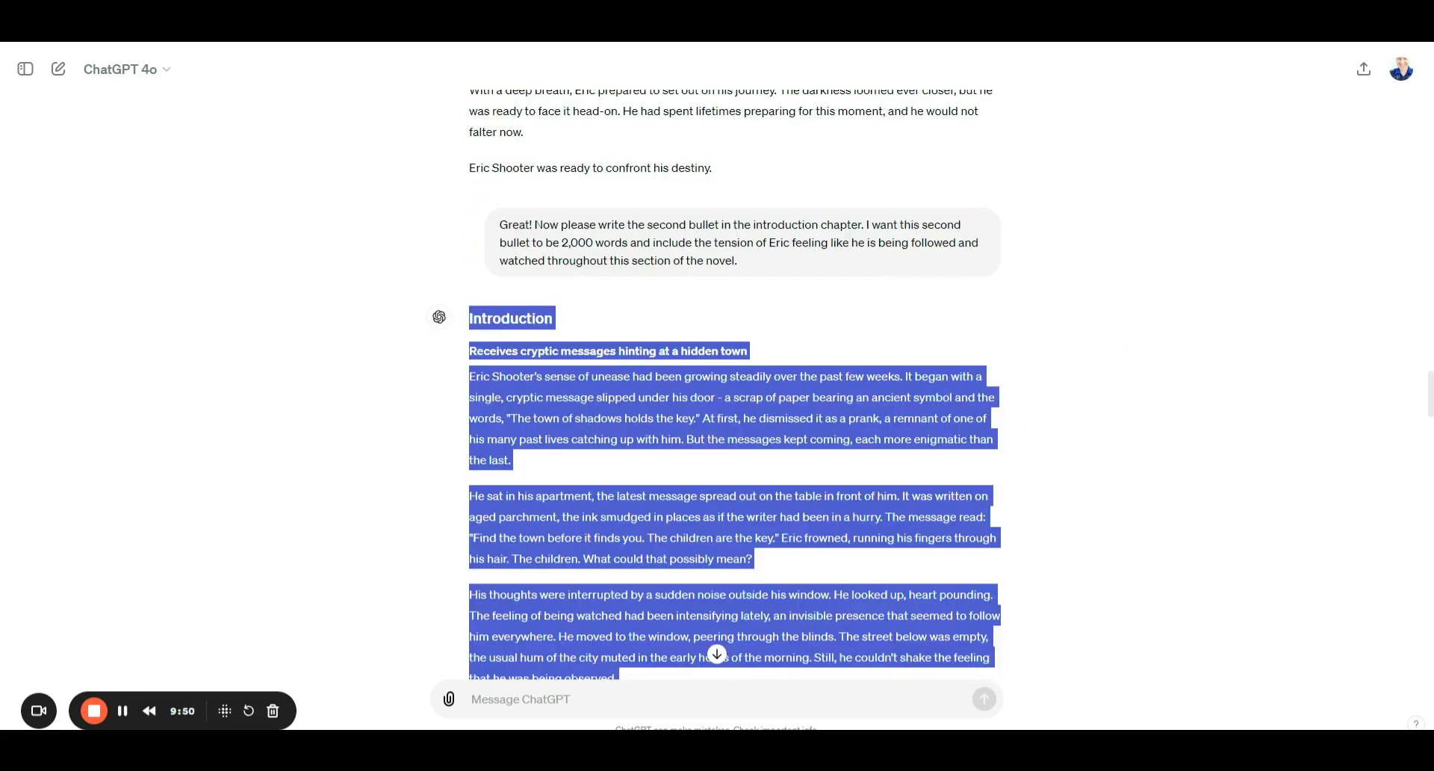
Step: Regenerate the 4k horizontal image of dark-haired Eric Shooter that captures the tone of the novel's first two sections
{"action": "scroll", "coordinate": [1037, 412], "scroll_direction": "down", "scroll_amount": 20}
{"action": "scroll", "coordinate": [1063, 425], "scroll_direction": "down", "scroll_amount": 14}
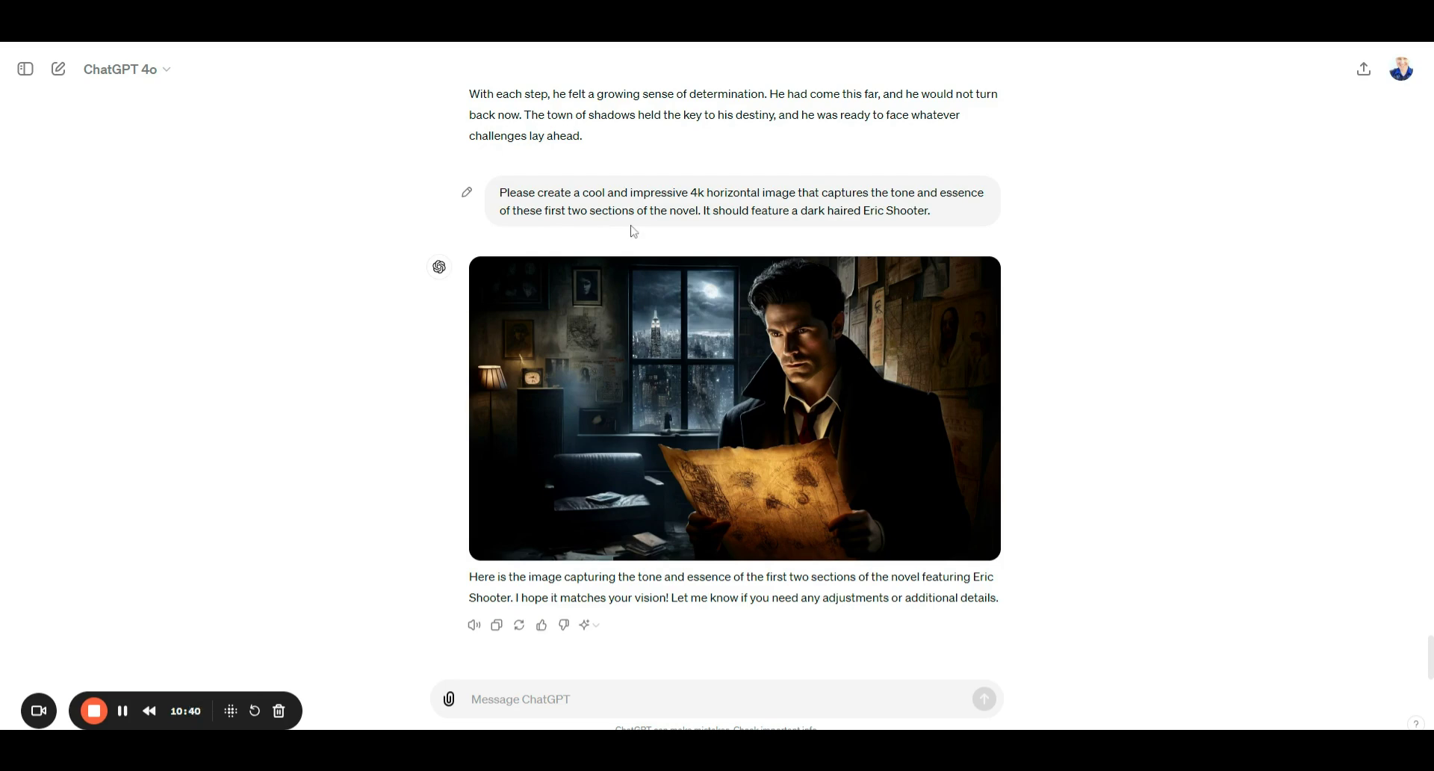
{"action": "left_click", "coordinate": [519, 625]}
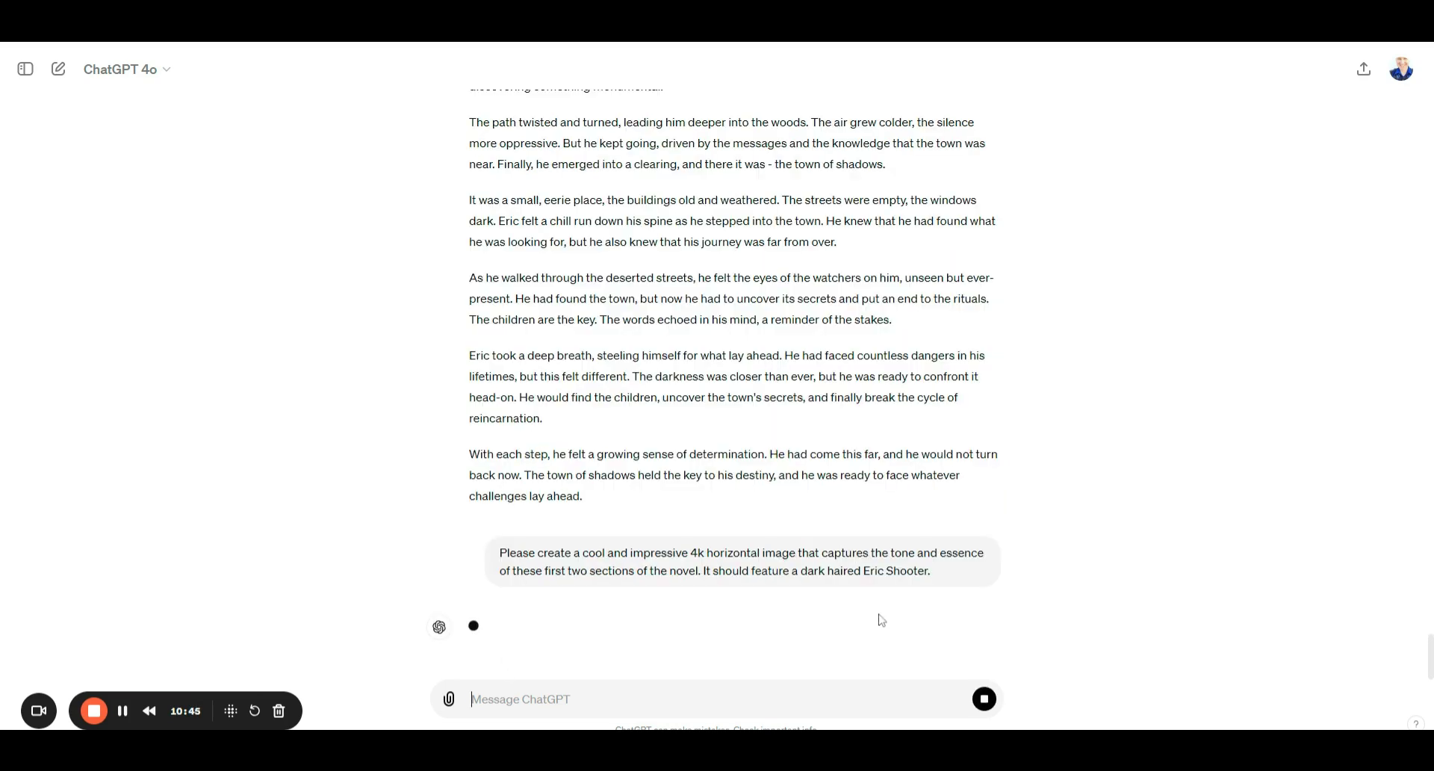